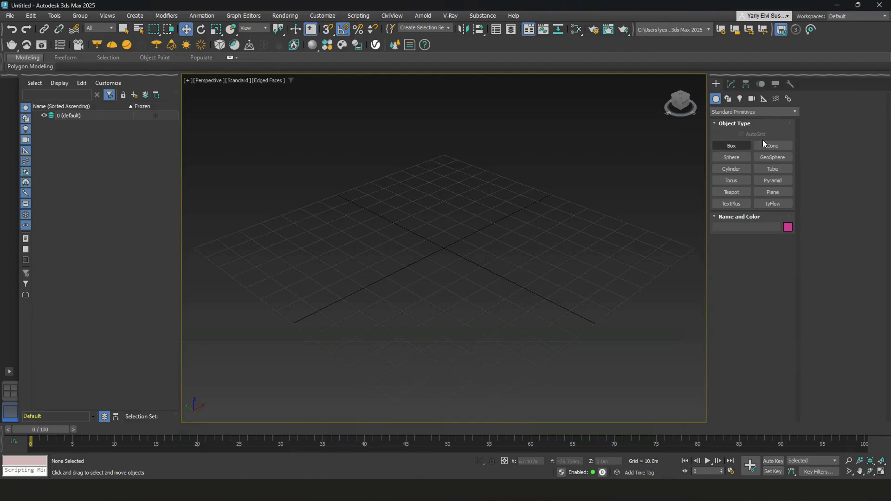
# Create a box about 21.6 × 31.2 × 17.8 m near the grid's far corner and a sphere of about 18.6 m radius beside it.
pyautogui.click(737, 147)
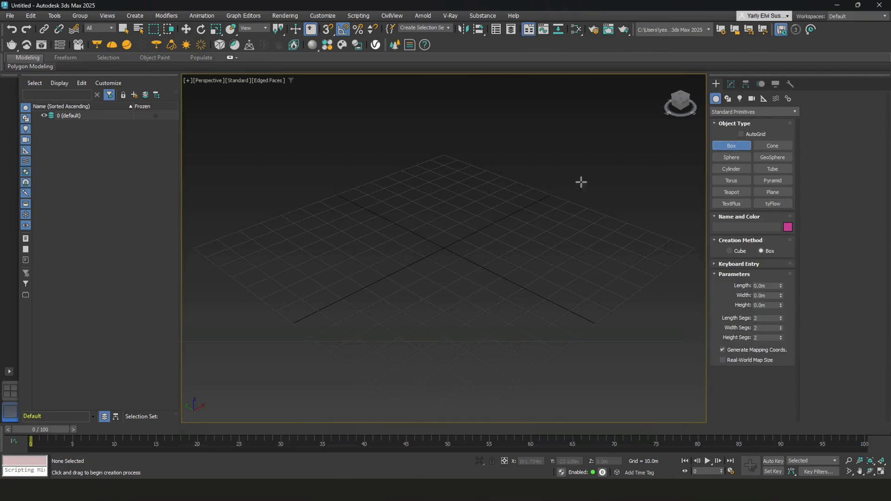
pyautogui.moveTo(444, 161); pyautogui.dragTo(428, 199)
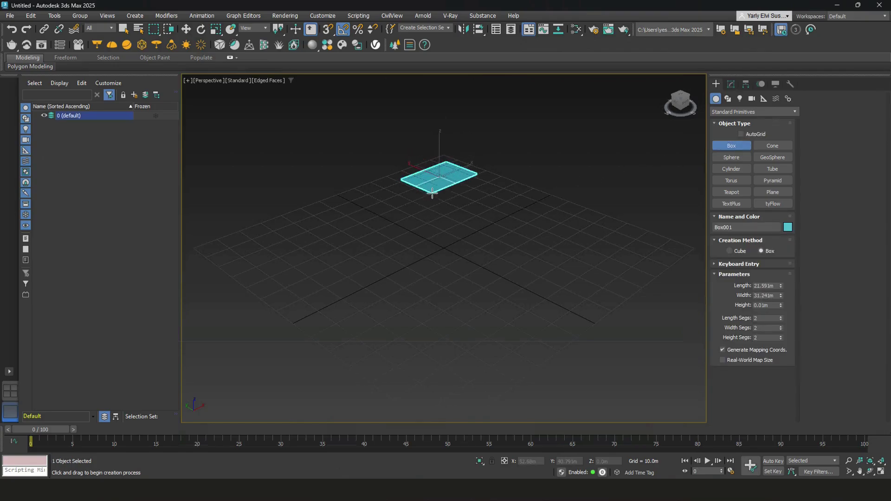
pyautogui.click(434, 160)
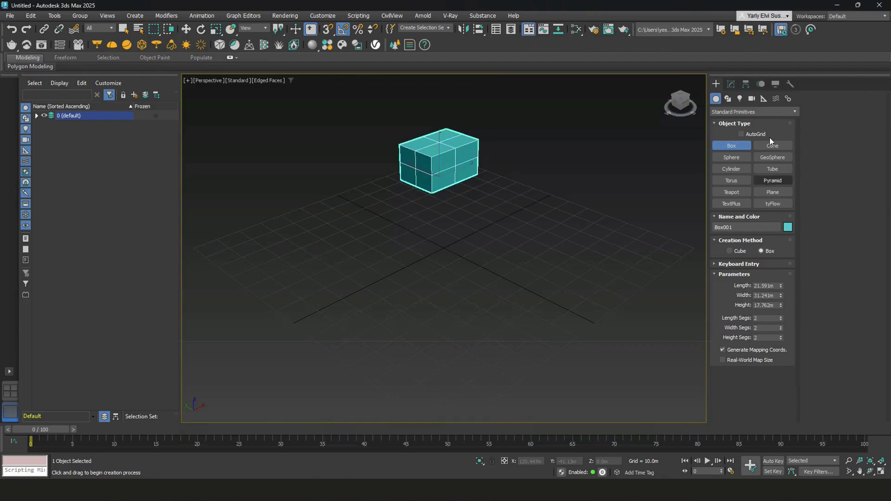
pyautogui.click(742, 157)
pyautogui.moveTo(542, 202)
pyautogui.mouseDown()
pyautogui.moveTo(541, 173)
pyautogui.moveTo(543, 186)
pyautogui.mouseUp()
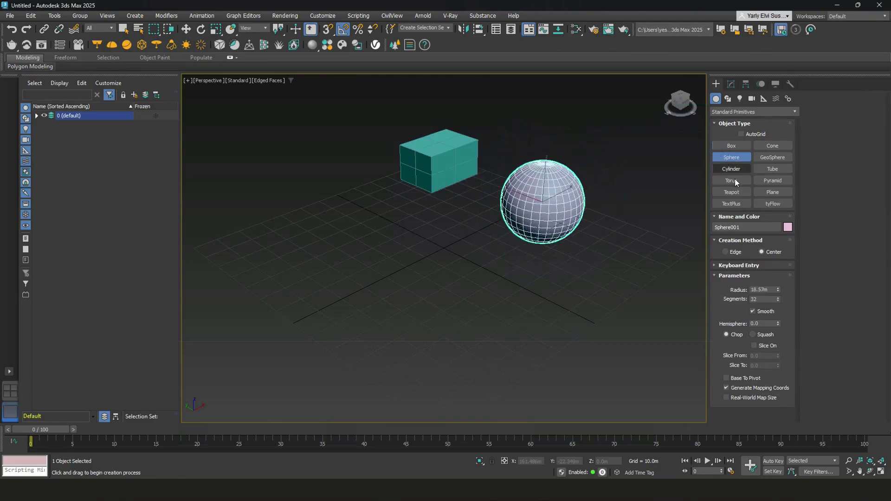
# Create a plane about 37 × 31.3 m in front of the box and a teapot of about 13.6 m radius beyond the sphere.
pyautogui.click(773, 192)
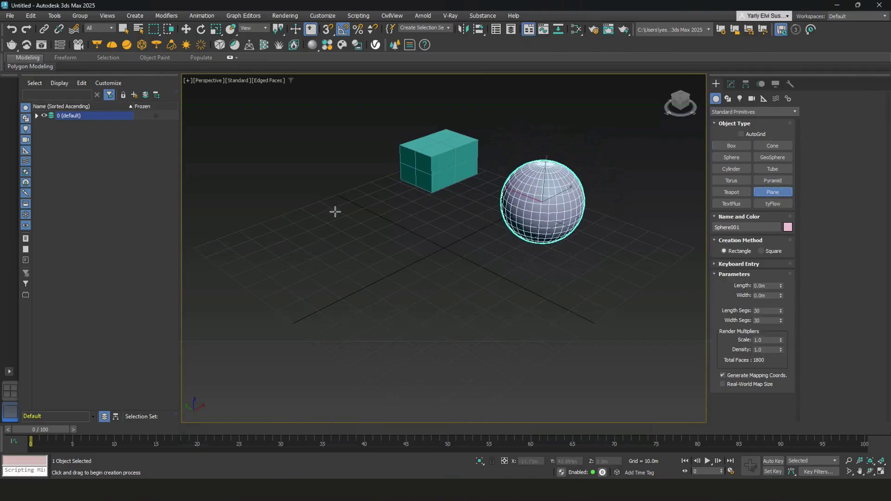
pyautogui.moveTo(364, 196); pyautogui.dragTo(361, 249)
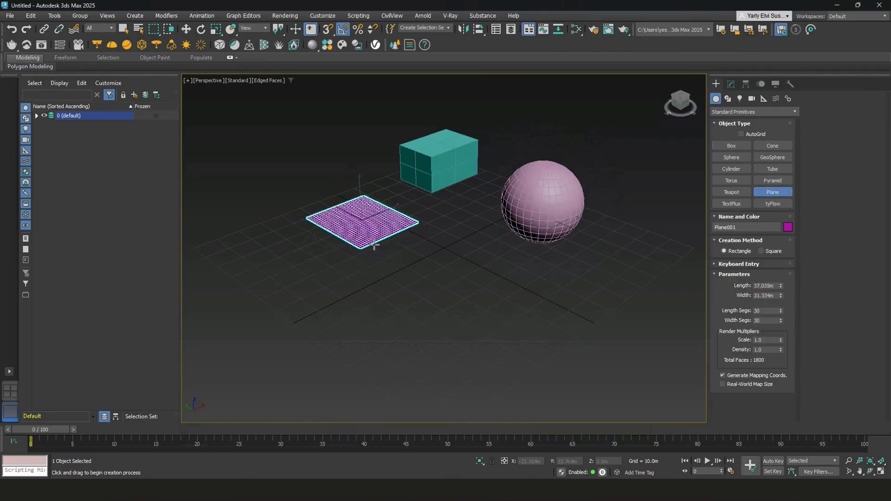
pyautogui.click(732, 193)
pyautogui.moveTo(643, 279); pyautogui.dragTo(641, 260)
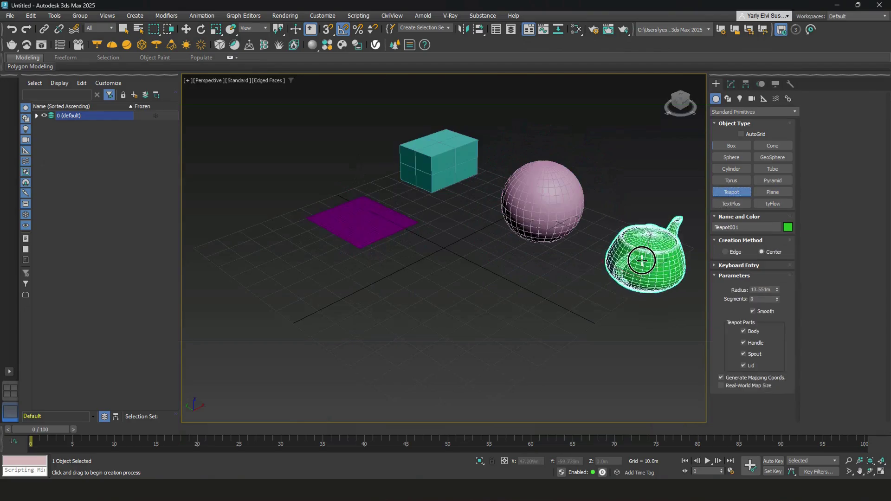
# Place a TextPlus object near the grid's centre, reading "Dynamics", with its size set to 11 m.
pyautogui.click(734, 205)
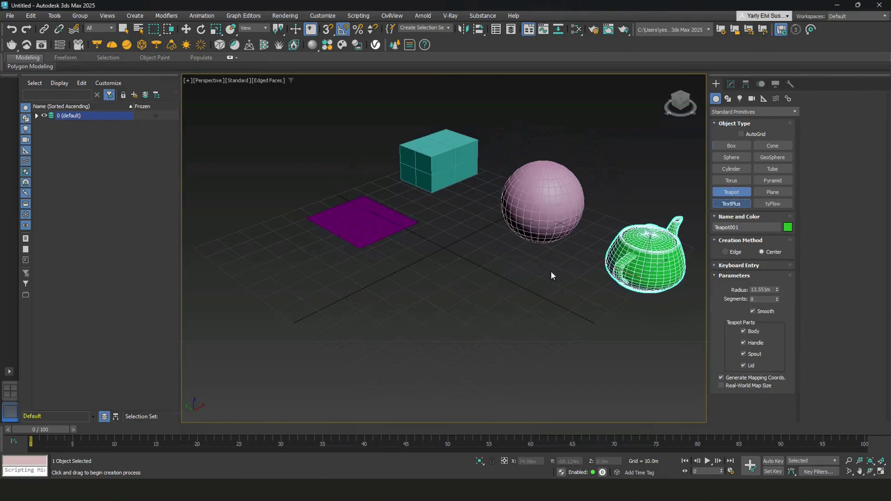
pyautogui.click(453, 271)
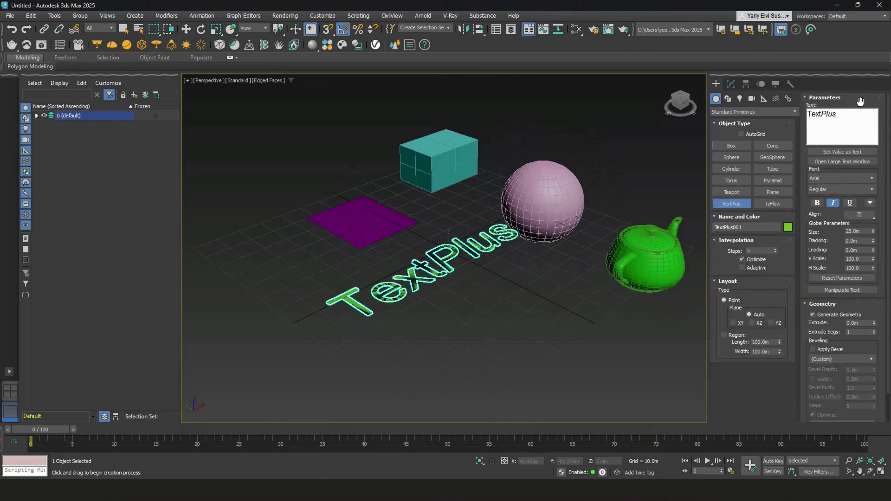
pyautogui.moveTo(835, 116); pyautogui.dragTo(784, 108)
pyautogui.write('Dyna')
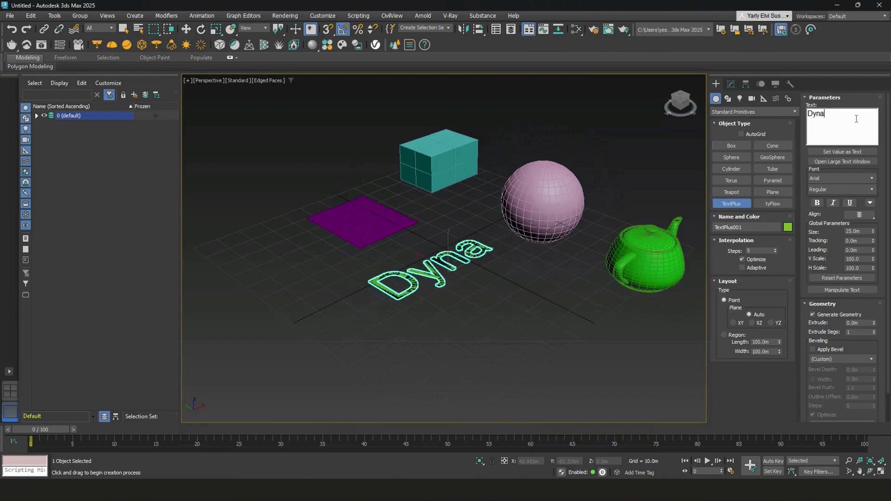
pyautogui.write('mics')
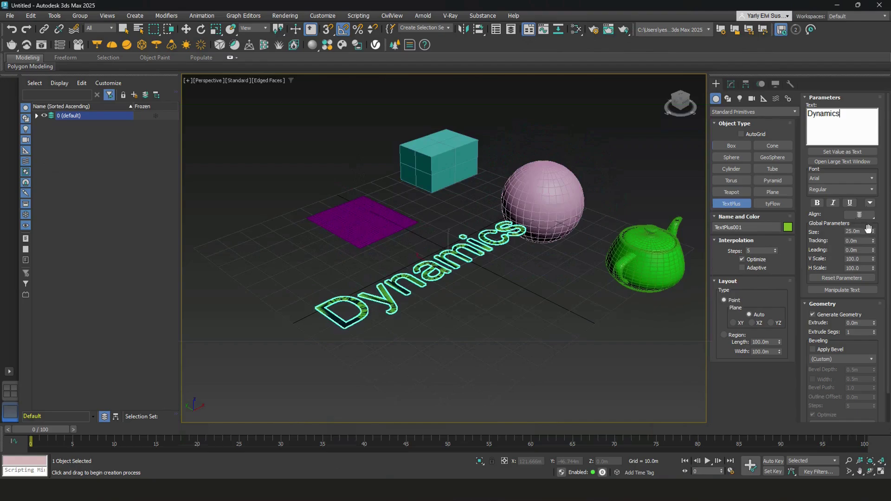
pyautogui.moveTo(873, 232); pyautogui.dragTo(870, 259)
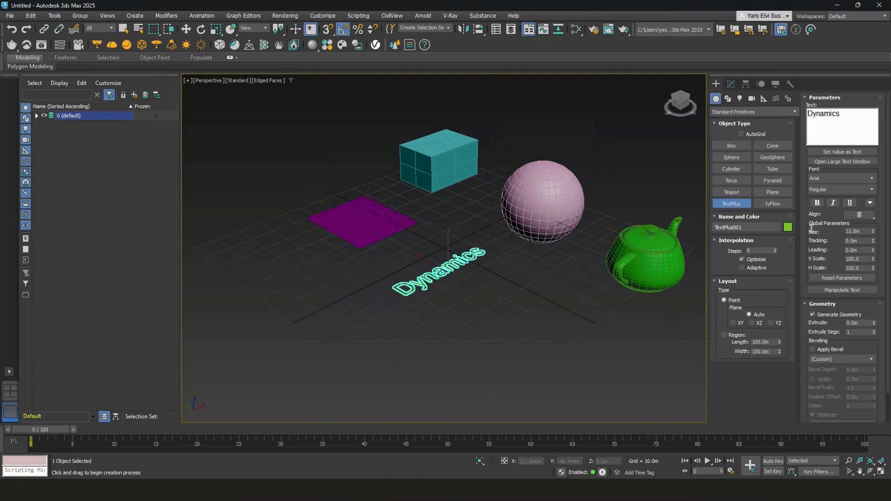
# Draw an open spline line beside the purple plane, combining straight zigzag segments with a curved Bezier section.
pyautogui.click(728, 99)
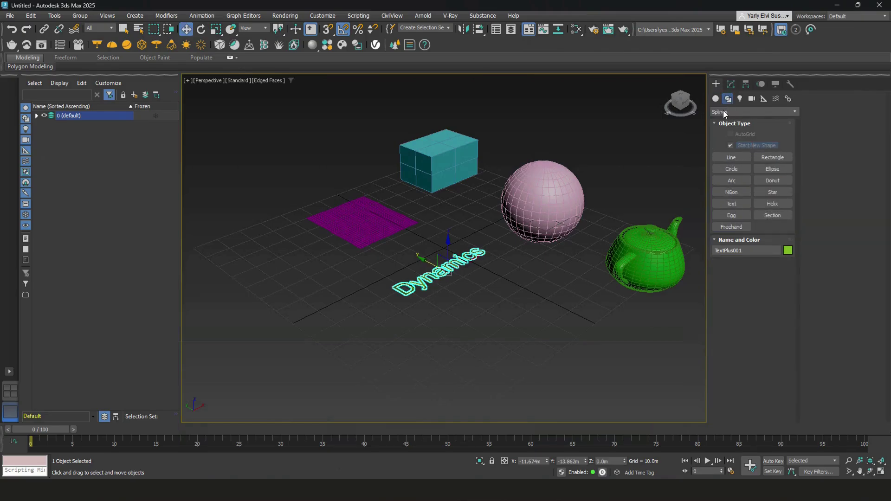
pyautogui.click(737, 158)
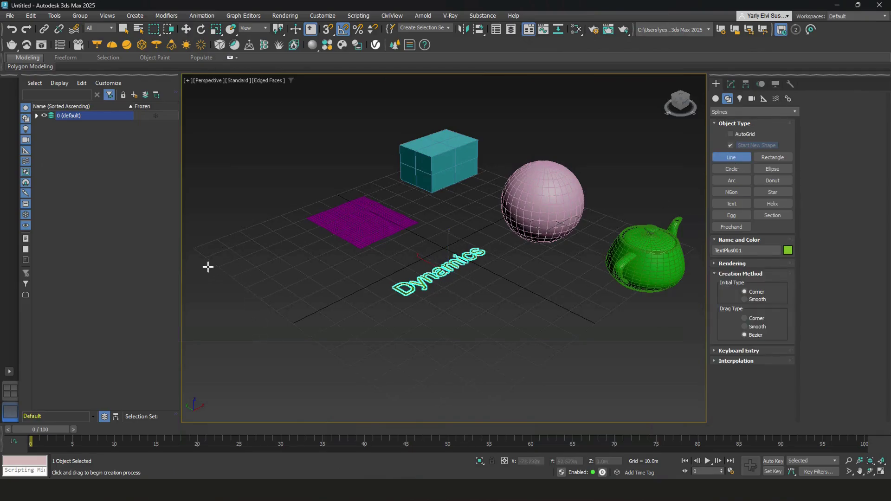
pyautogui.click(204, 281)
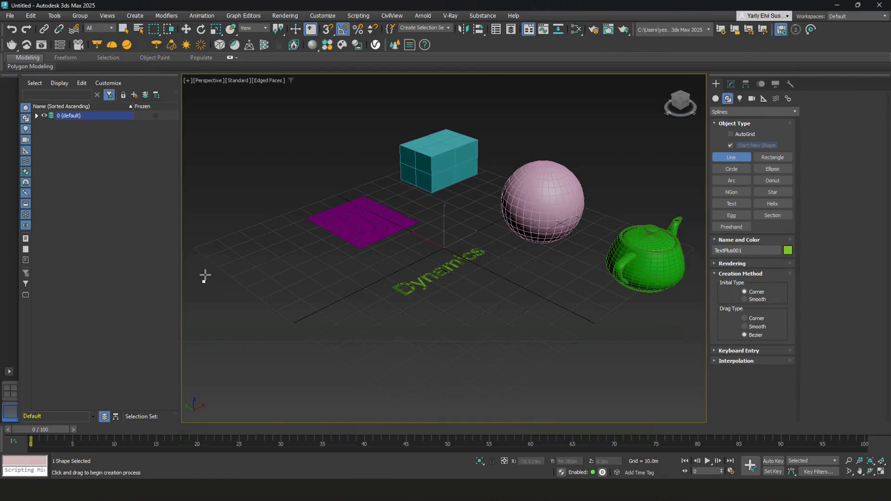
pyautogui.click(217, 239)
pyautogui.click(248, 253)
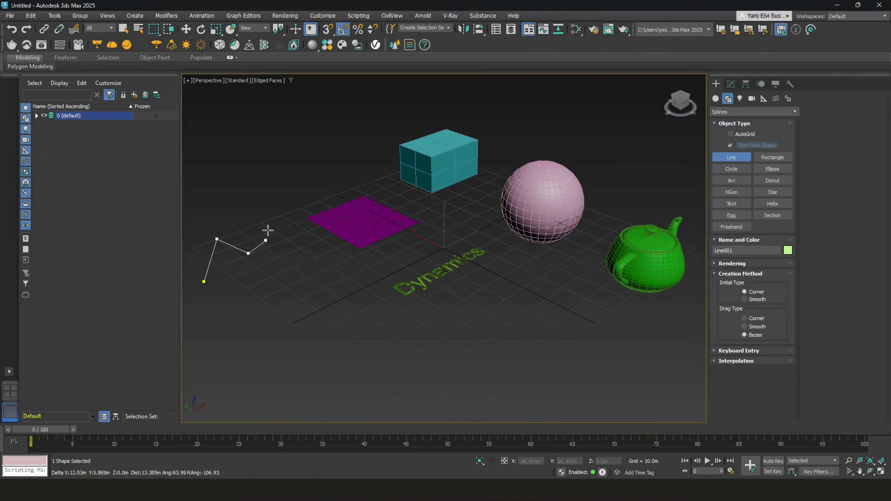
pyautogui.moveTo(256, 230); pyautogui.dragTo(290, 246)
pyautogui.click(291, 226)
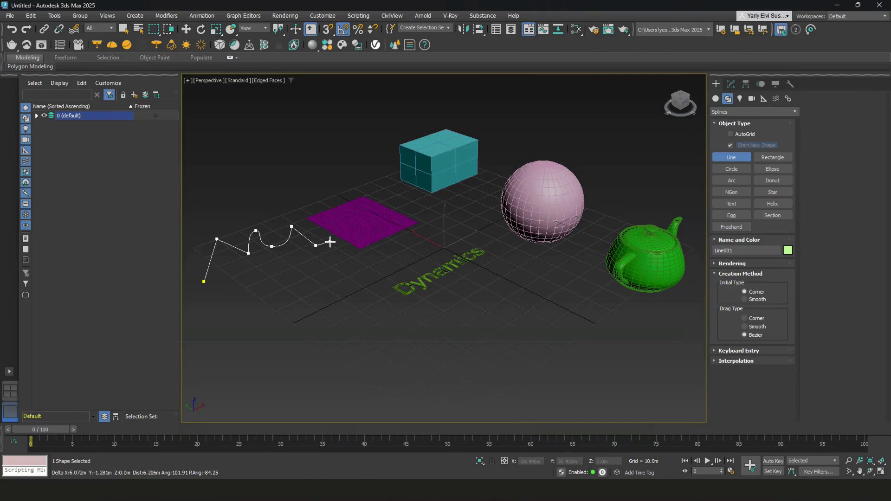
pyautogui.click(315, 247)
pyautogui.rightClick(315, 247)
pyautogui.rightClick(274, 275)
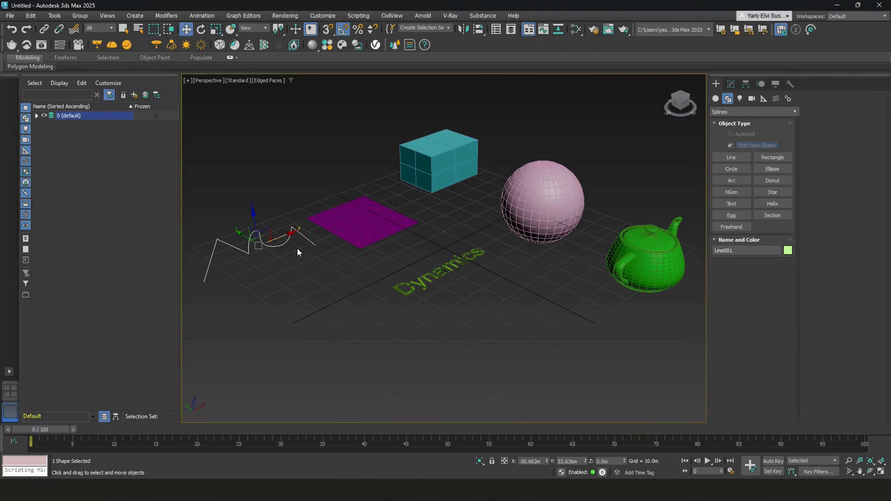
# Draw a rectangle spline about 17.9 × 36.4 m in front of the line and a circle spline of about 16.4 m radius in front of it.
pyautogui.click(770, 158)
pyautogui.moveTo(242, 319); pyautogui.dragTo(305, 260)
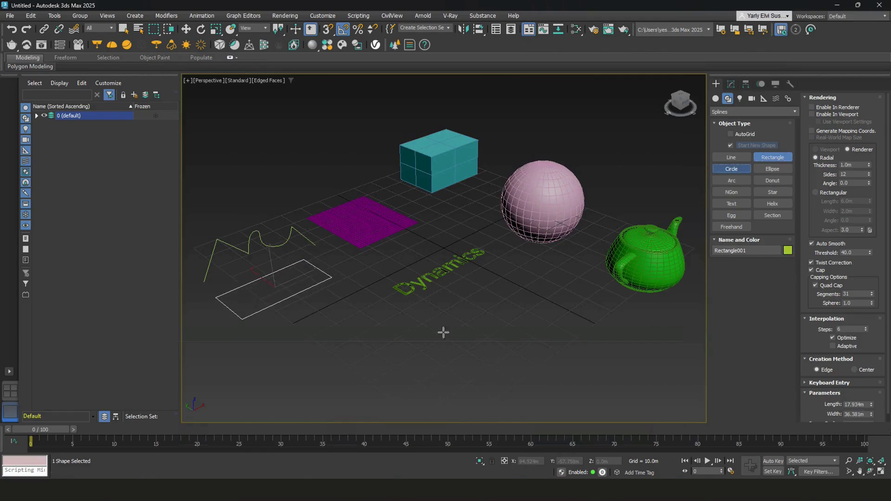
pyautogui.moveTo(296, 356); pyautogui.dragTo(328, 326)
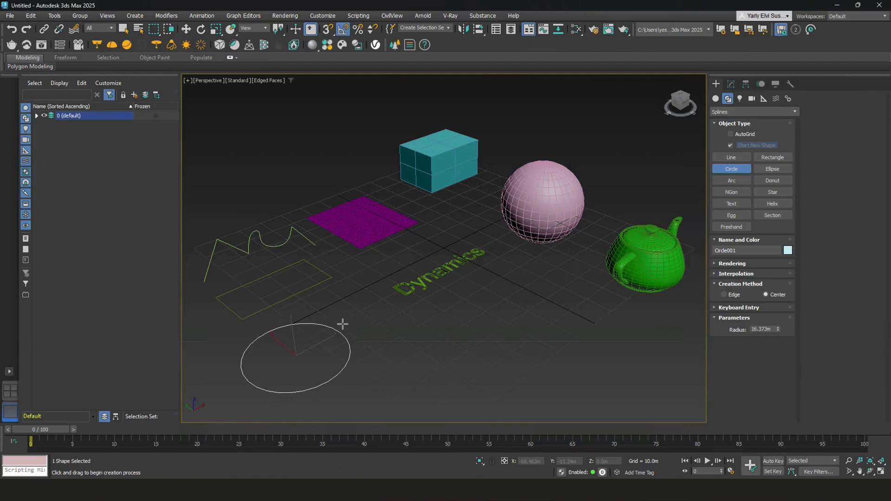
# Add a spline Text shape next to the circle and change its wording to "Modelling".
pyautogui.click(732, 204)
pyautogui.click(393, 344)
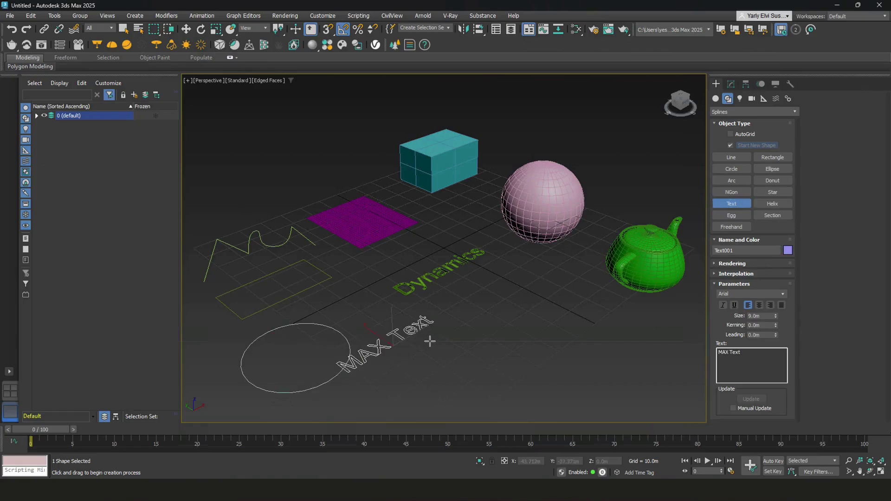
pyautogui.click(758, 358)
pyautogui.doubleClick(758, 358)
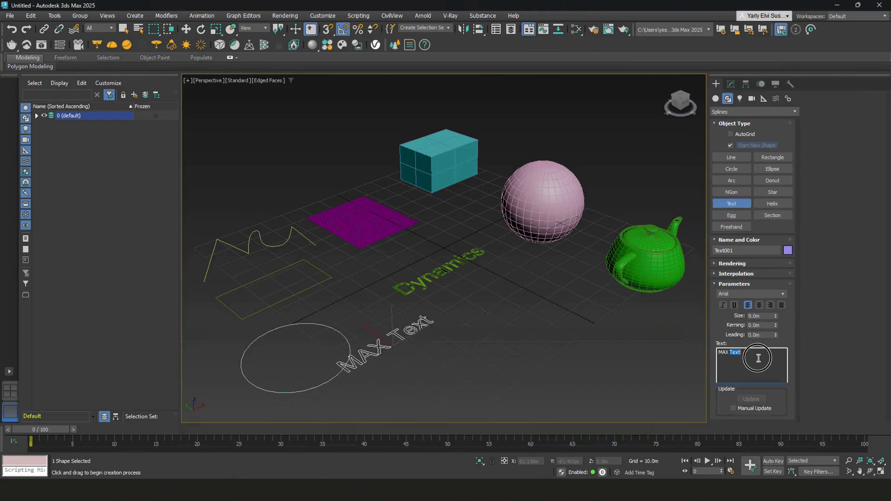
pyautogui.moveTo(756, 355); pyautogui.dragTo(696, 352)
pyautogui.write('modelling')
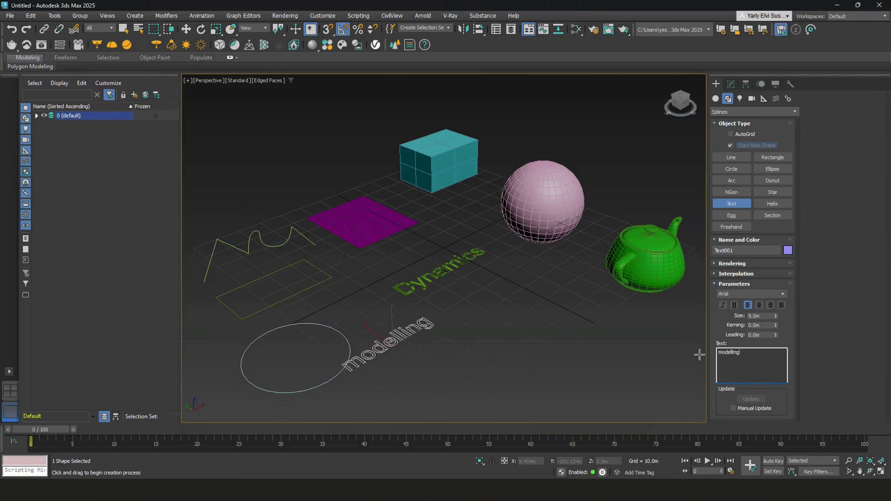
pyautogui.moveTo(717, 354); pyautogui.dragTo(719, 355)
pyautogui.write('M')
pyautogui.click(413, 369)
pyautogui.press('w')
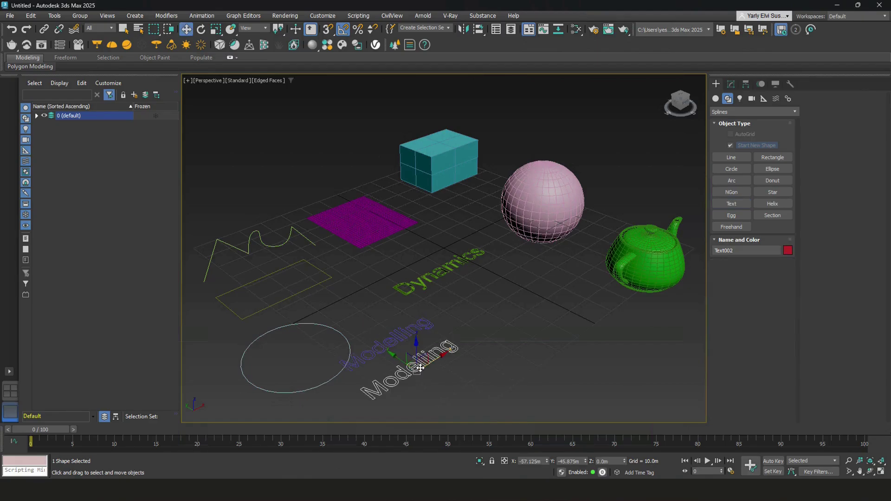
pyautogui.hotkey('ctrl', 'z')
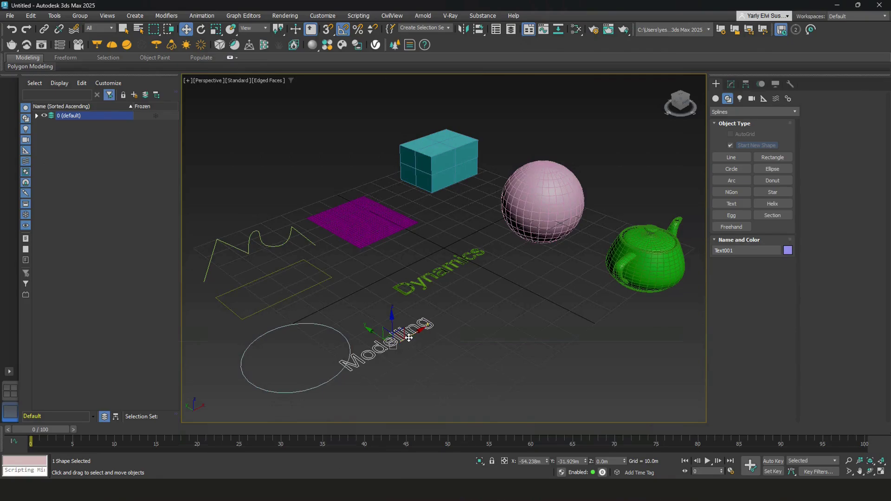
# Move the "Modelling" text away from the circle so the two shapes no longer overlap, and clear the selection.
pyautogui.moveTo(408, 337); pyautogui.dragTo(436, 319)
pyautogui.click(432, 365)
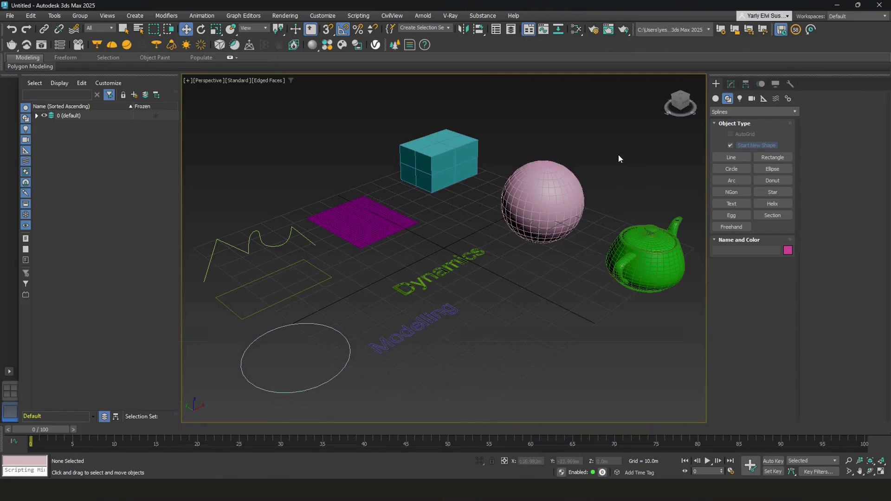
# Compare the geometry and shape creation categories, and select the 3D objects and the spline shapes in turn to distinguish the groups.
pyautogui.click(715, 98)
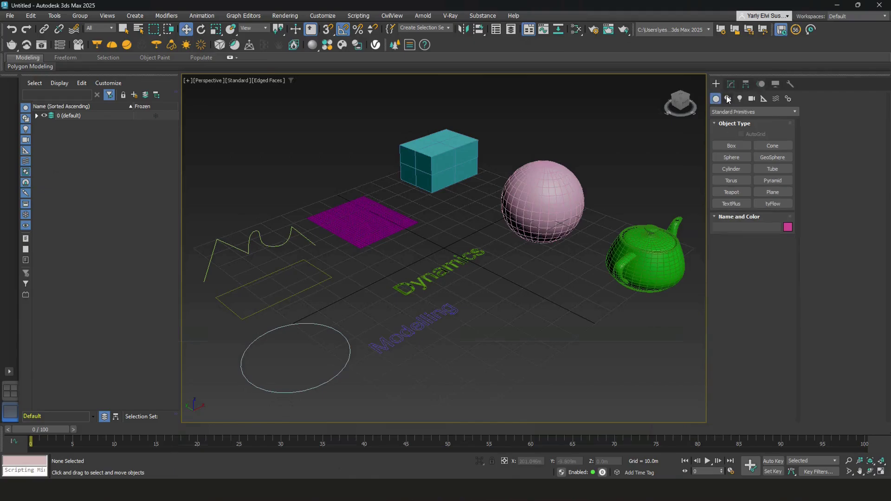
pyautogui.click(727, 98)
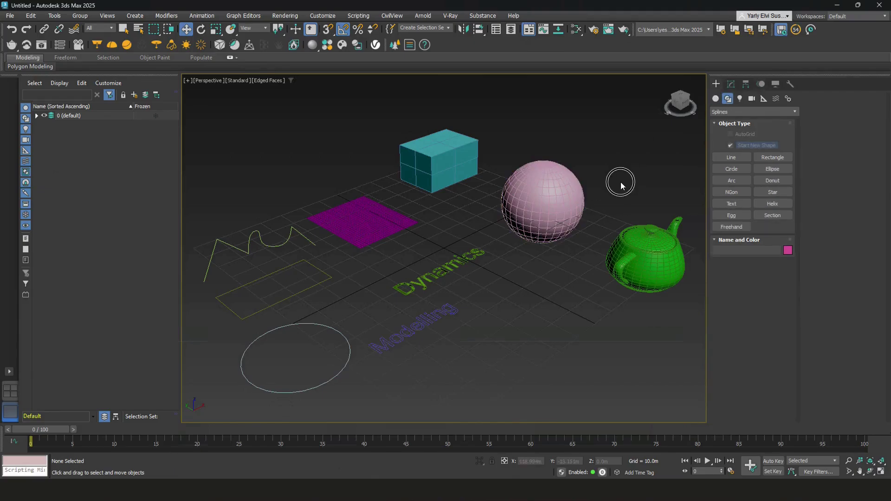
pyautogui.moveTo(631, 172); pyautogui.dragTo(394, 274)
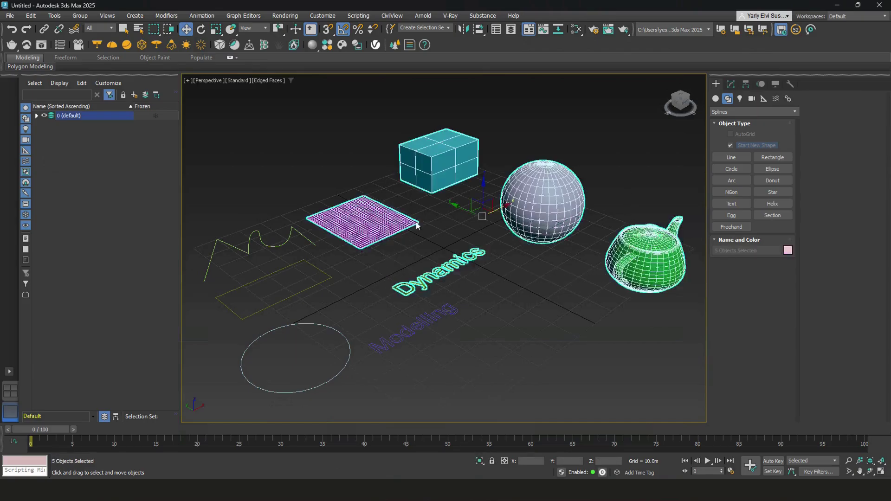
pyautogui.click(440, 235)
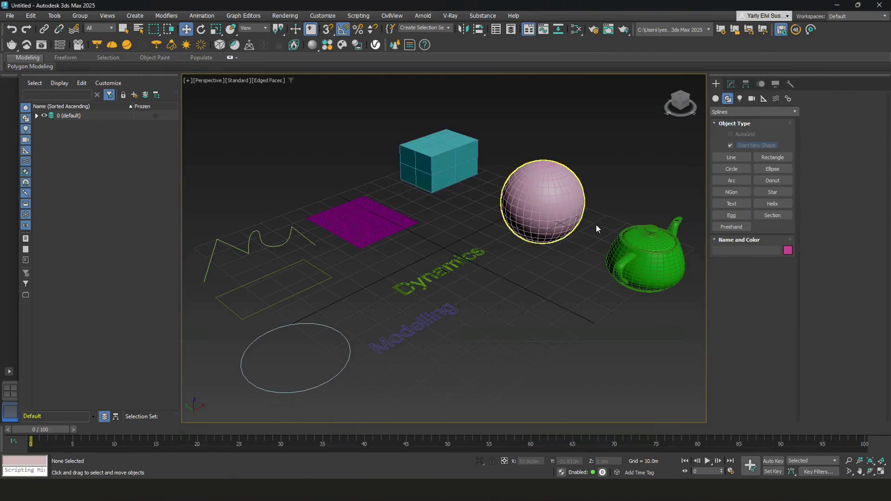
pyautogui.moveTo(630, 298); pyautogui.dragTo(405, 168)
pyautogui.moveTo(293, 220); pyautogui.dragTo(260, 347)
pyautogui.moveTo(417, 353); pyautogui.dragTo(362, 336)
pyautogui.click(363, 357)
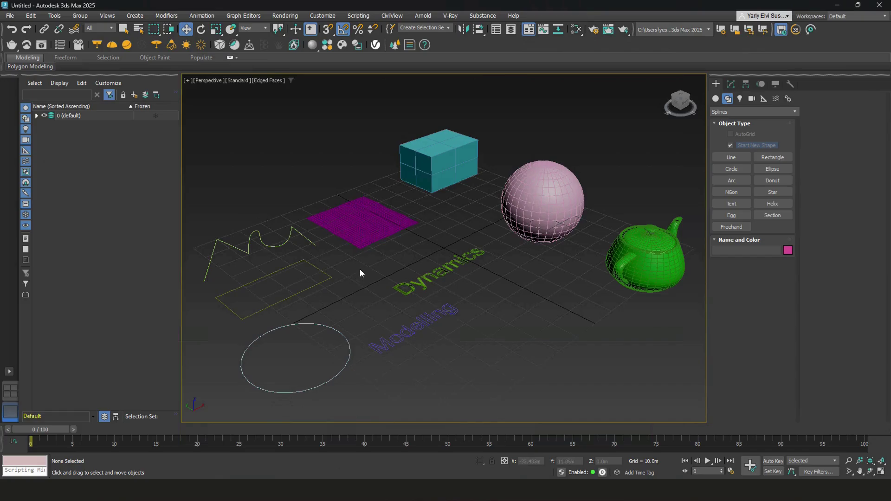
# Expand the default layer to list its objects and create a new layer named "geometry".
pyautogui.click(37, 115)
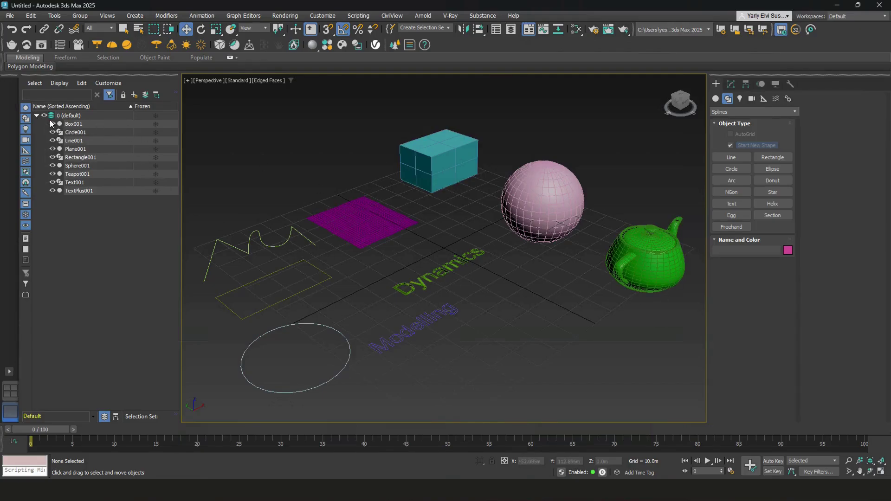
pyautogui.click(134, 95)
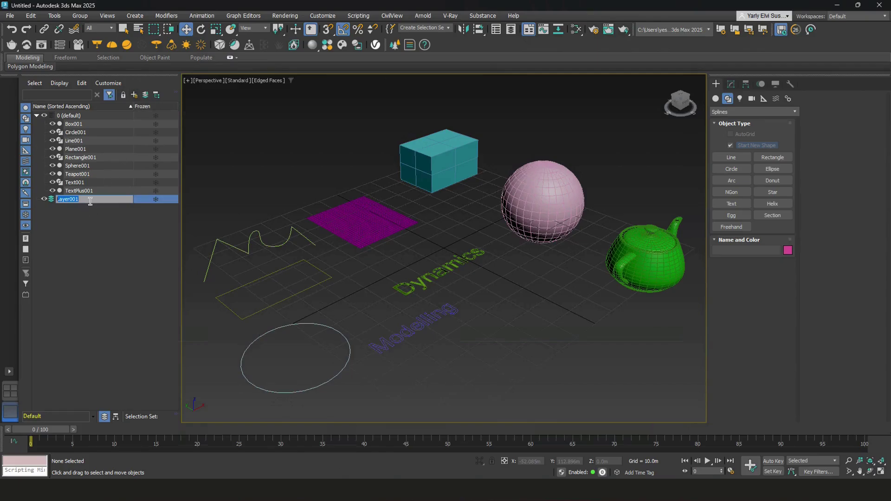
pyautogui.write('geometry')
pyautogui.click(86, 244)
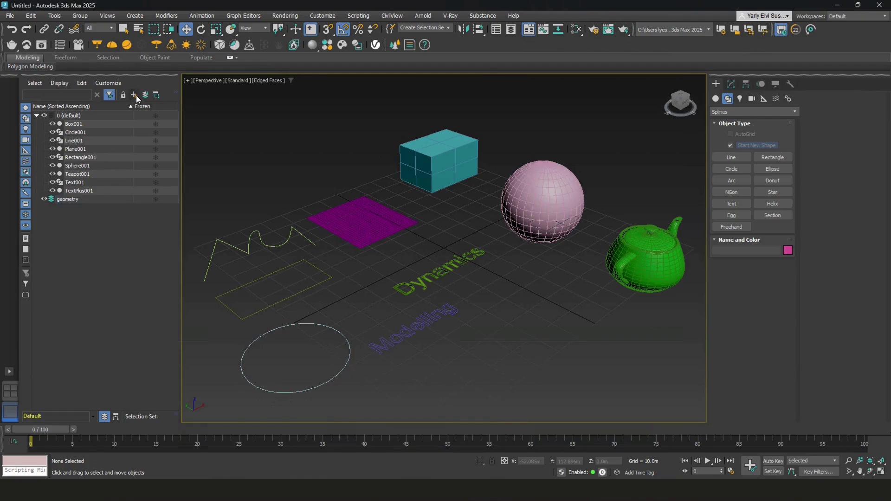
# Create a second new layer named "shapes" below the geometry layer.
pyautogui.click(134, 95)
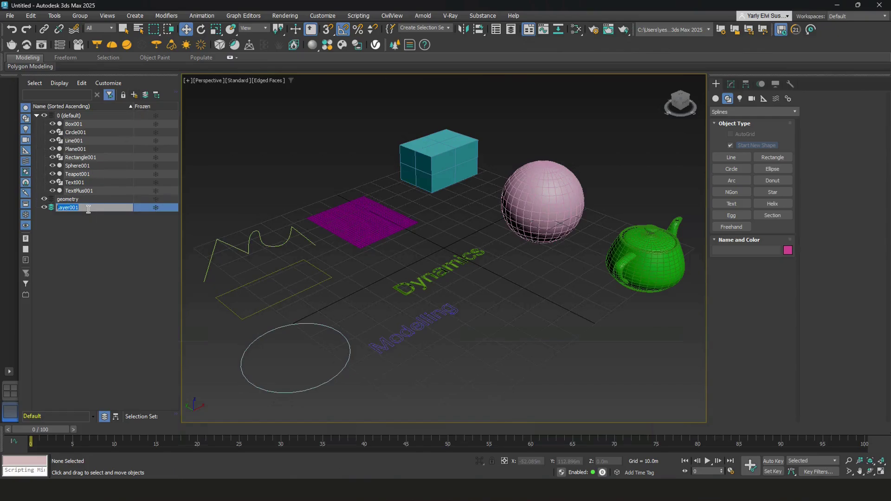
pyautogui.write('shapes')
pyautogui.press('Return')
# Assign the line, rectangle, circle and "Modelling" text splines to the "shapes" layer.
pyautogui.moveTo(263, 305); pyautogui.dragTo(265, 305)
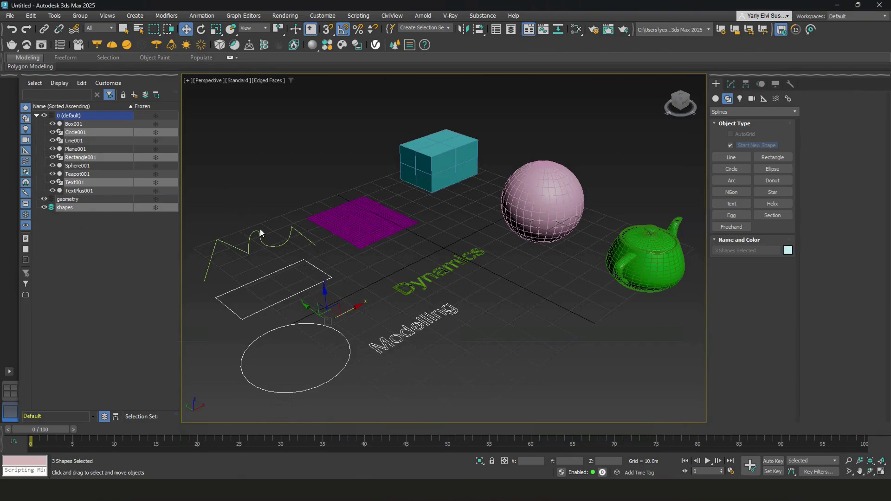
pyautogui.moveTo(238, 266); pyautogui.dragTo(238, 269)
pyautogui.click(374, 332)
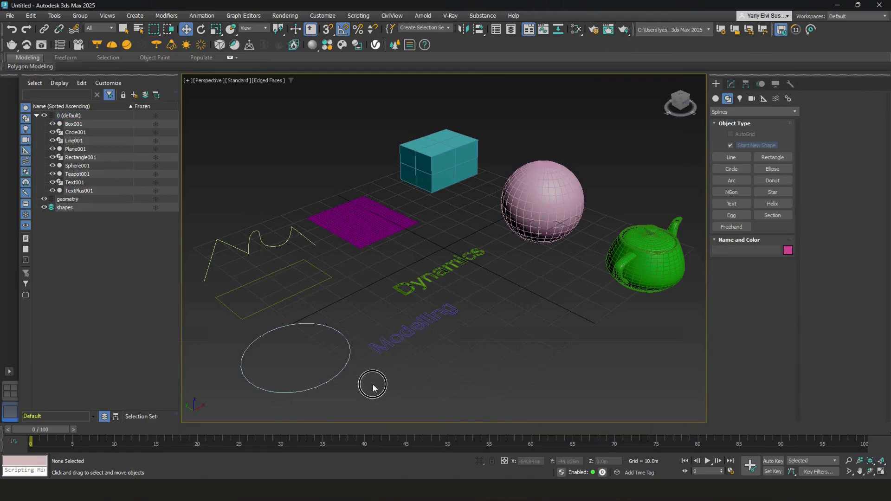
pyautogui.moveTo(373, 384); pyautogui.dragTo(204, 274)
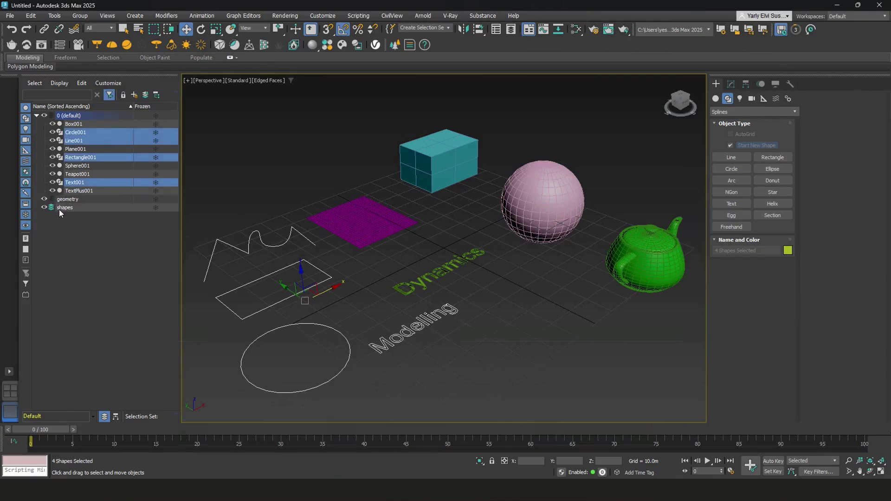
pyautogui.click(146, 96)
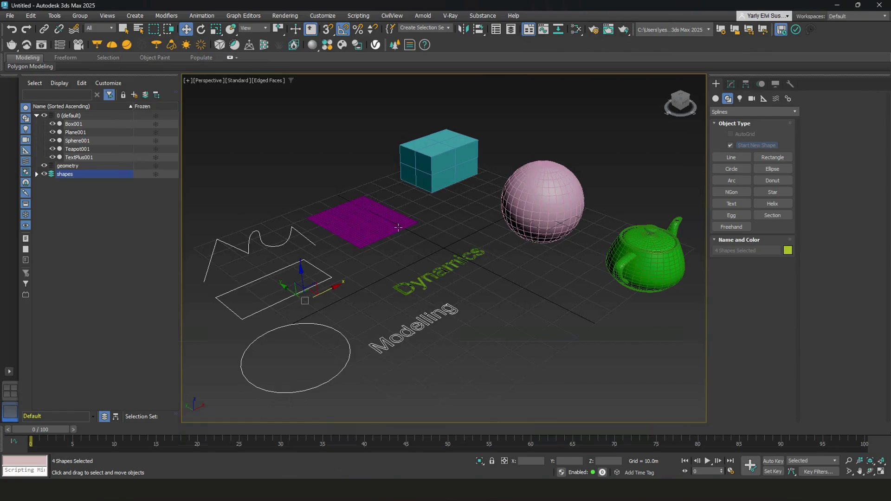
# Make "geometry" the active layer, assign the box, plane, sphere, teapot and "Dynamics" text to it, and expand both layers to check their contents.
pyautogui.moveTo(648, 152); pyautogui.dragTo(397, 264)
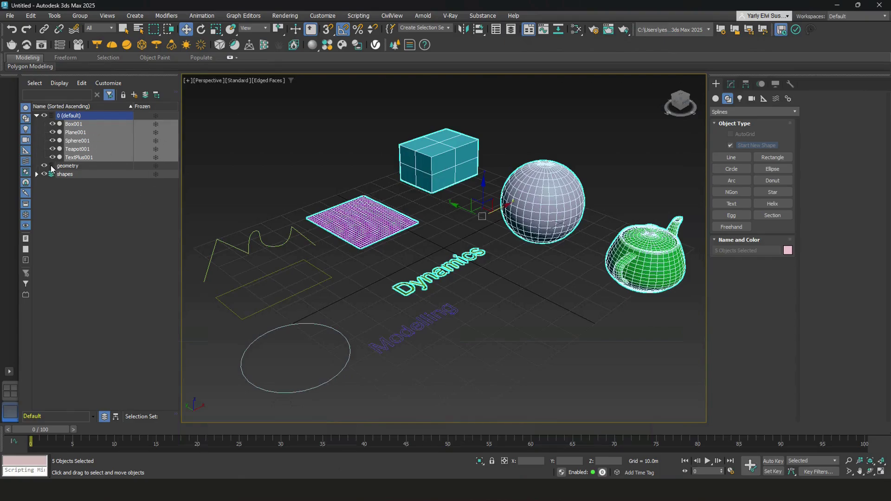
pyautogui.click(94, 166)
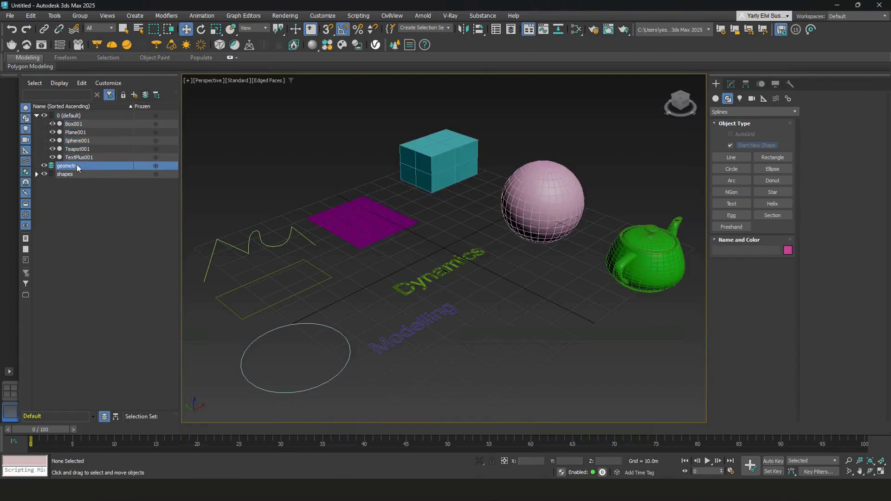
pyautogui.moveTo(644, 160); pyautogui.dragTo(386, 272)
pyautogui.click(134, 94)
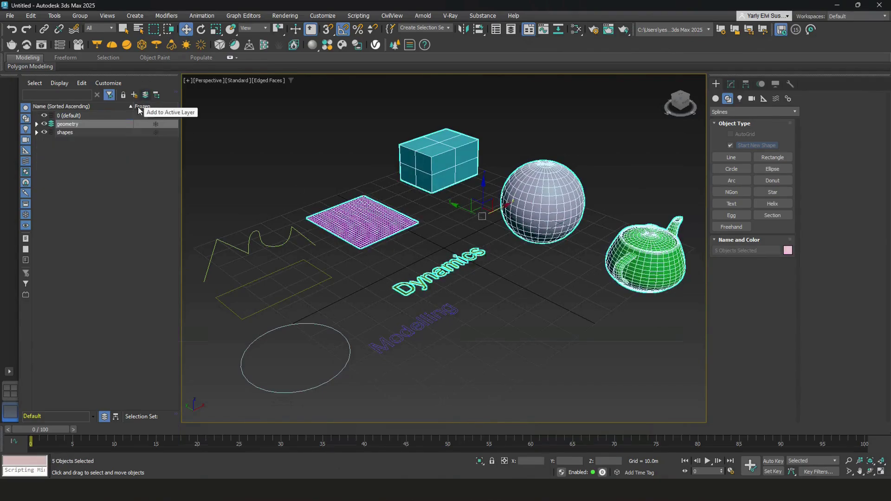
pyautogui.click(36, 124)
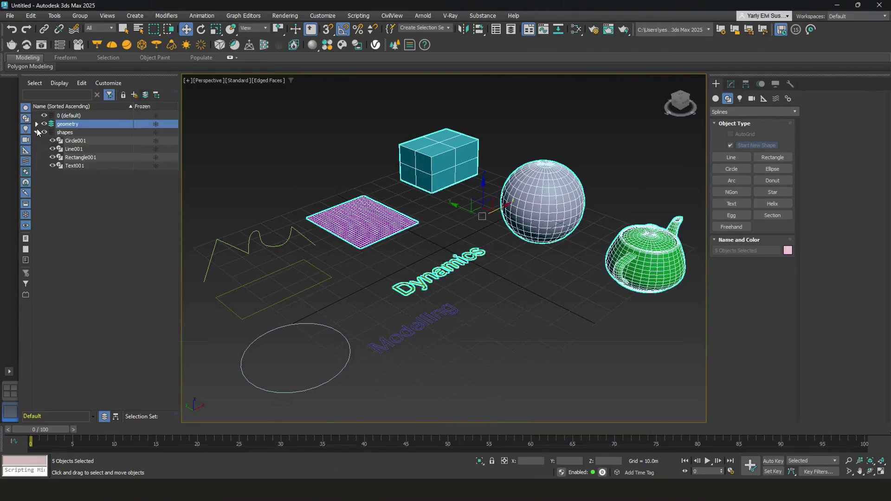
pyautogui.click(37, 174)
pyautogui.click(240, 116)
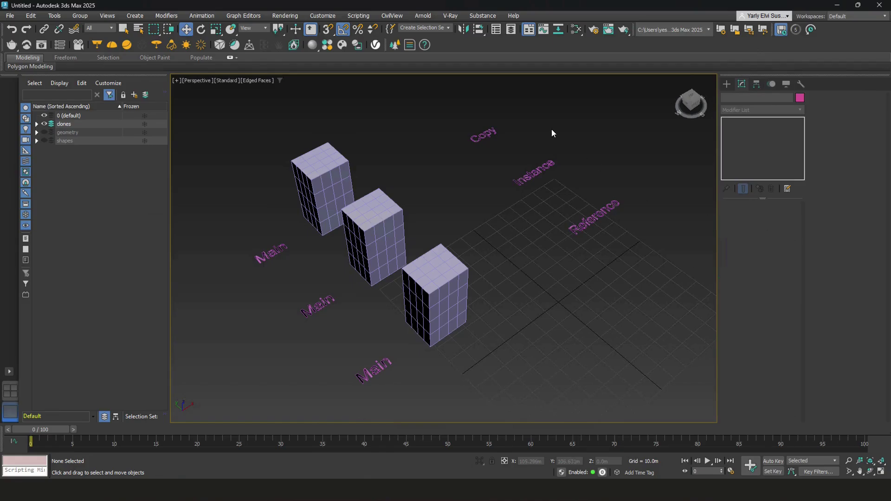
# Clone the rearmost "Main" box as a Copy and move the clone beside the "Copy" label.
pyautogui.click(336, 162)
pyautogui.rightClick(337, 162)
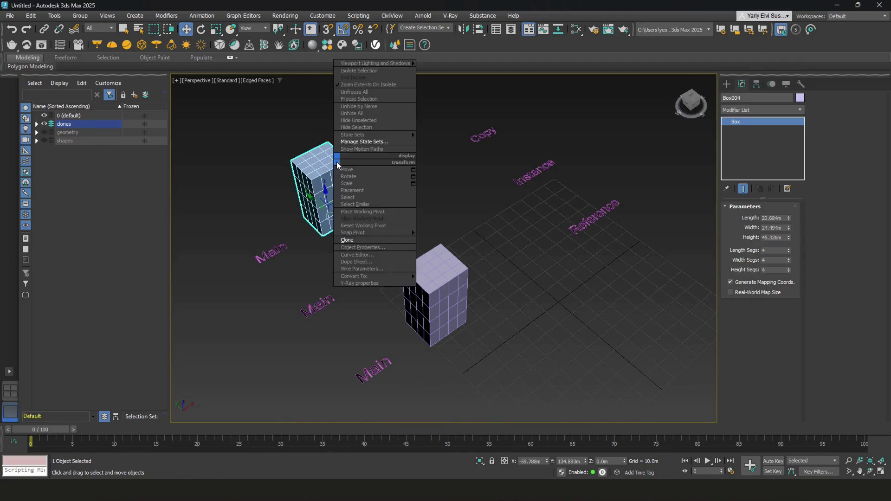
pyautogui.click(347, 240)
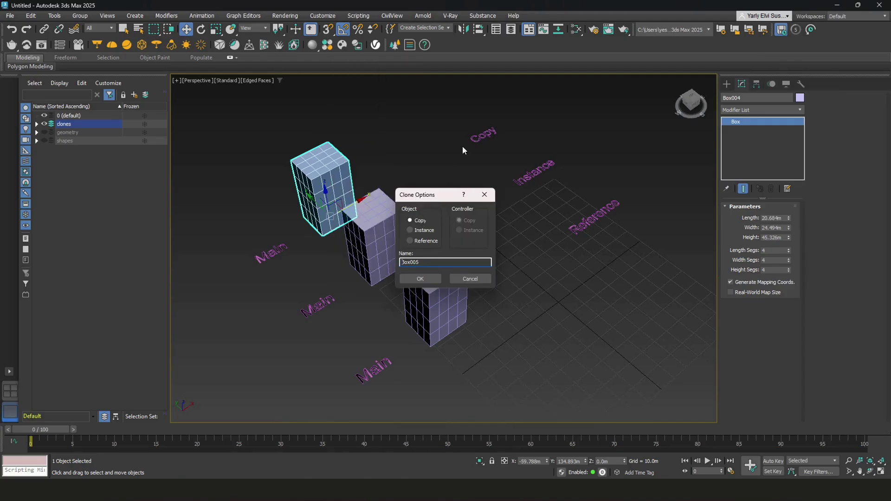
pyautogui.click(428, 280)
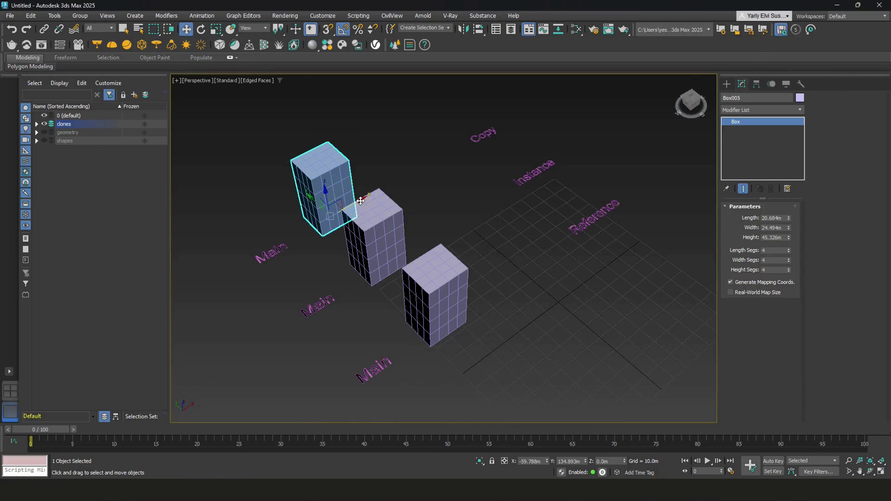
pyautogui.moveTo(430, 149); pyautogui.dragTo(432, 144)
pyautogui.click(418, 228)
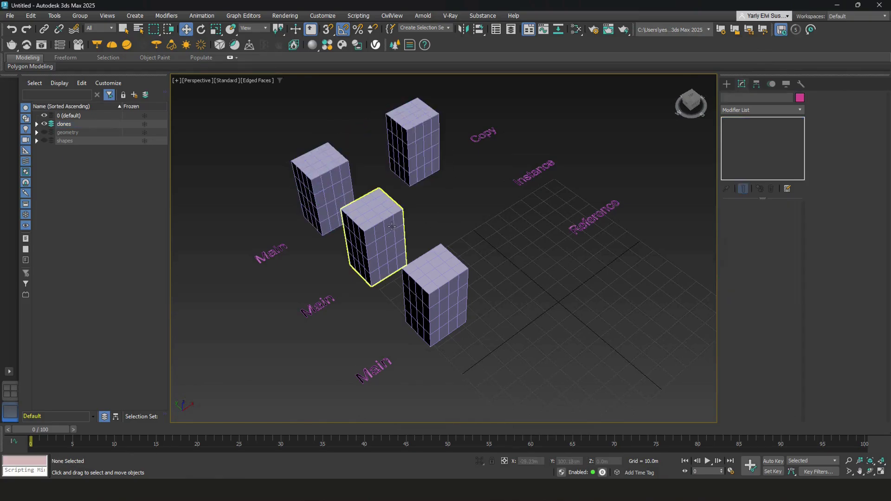
# Clone the middle "Main" box as an Instance and move the clone beside the "Instance" label.
pyautogui.click(370, 226)
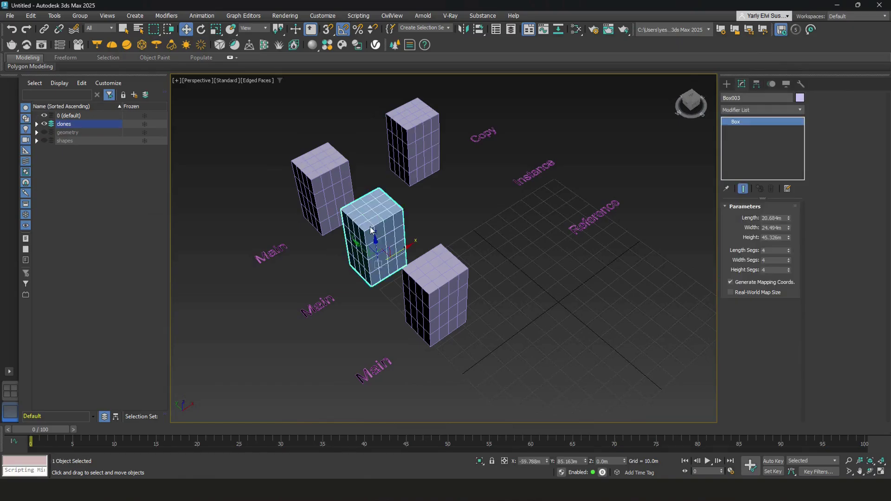
pyautogui.rightClick(369, 225)
pyautogui.click(381, 305)
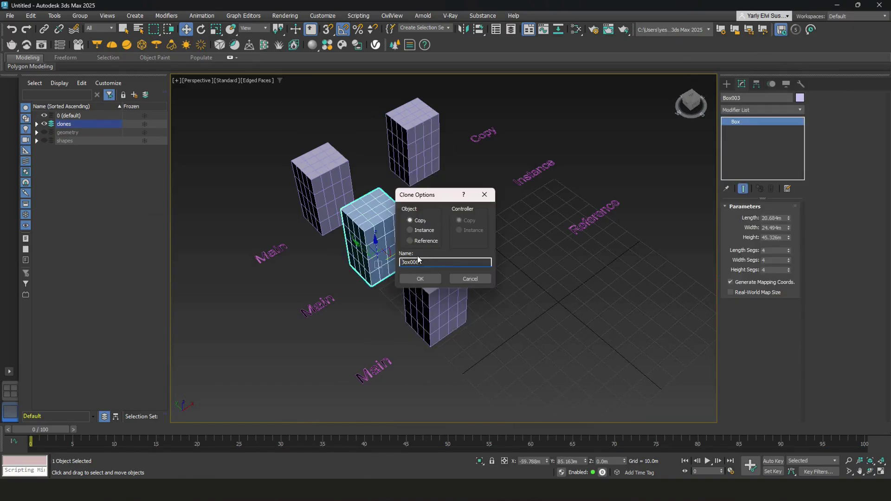
pyautogui.click(410, 232)
pyautogui.click(422, 262)
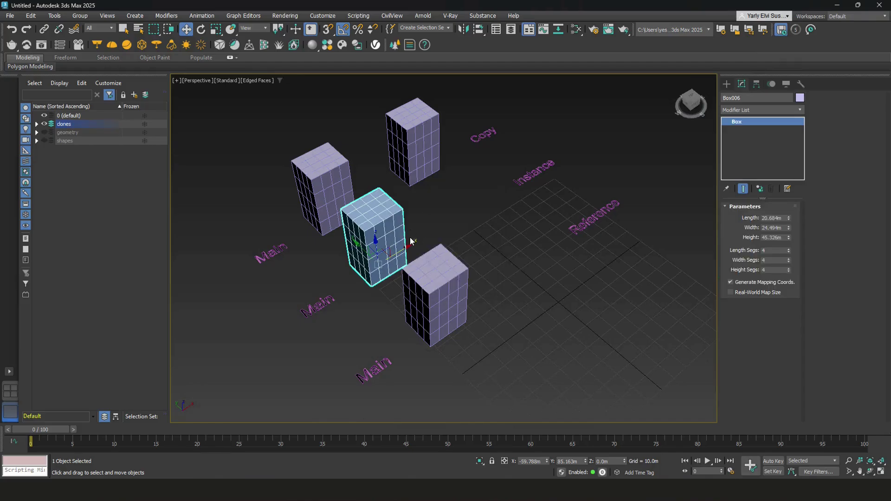
pyautogui.moveTo(402, 243); pyautogui.dragTo(477, 200)
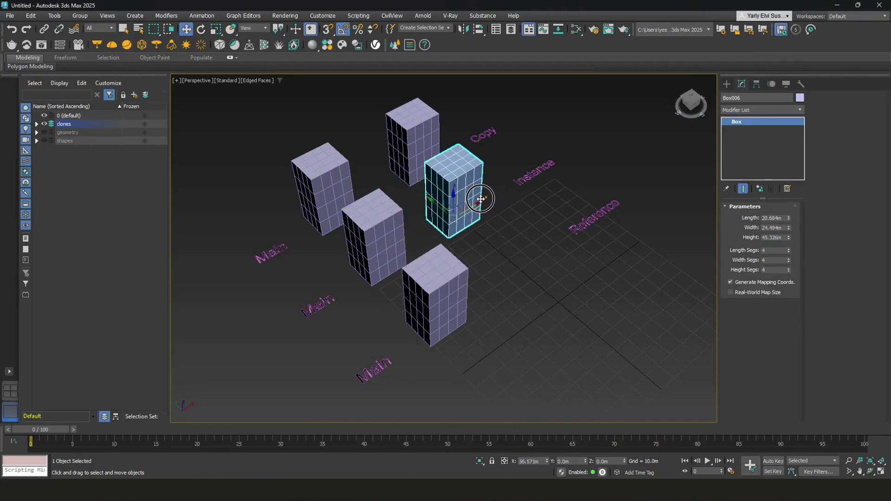
pyautogui.click(491, 265)
# Clone the front "Main" box as a single Reference placed along the X axis towards the "Reference" label.
pyautogui.click(451, 301)
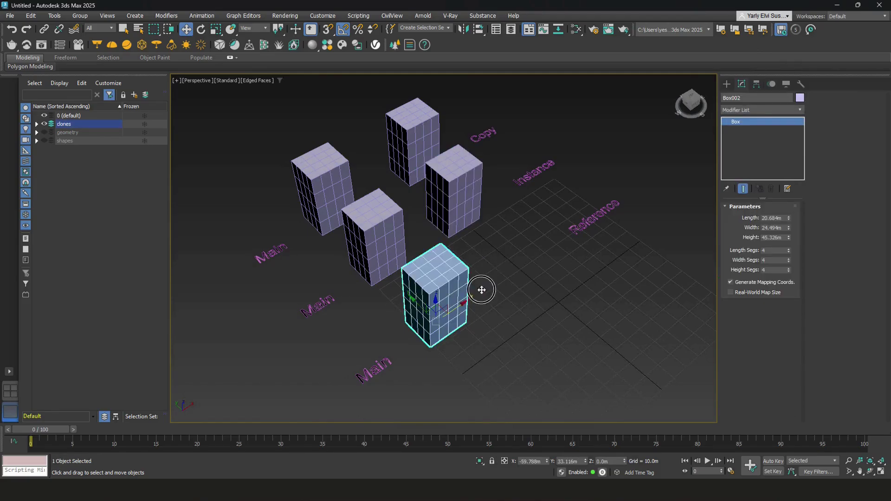
pyautogui.moveTo(479, 290)
pyautogui.keyDown('shift'); pyautogui.mouseDown()
pyautogui.moveTo(539, 246)
pyautogui.moveTo(519, 258)
pyautogui.mouseUp(); pyautogui.keyUp('shift')
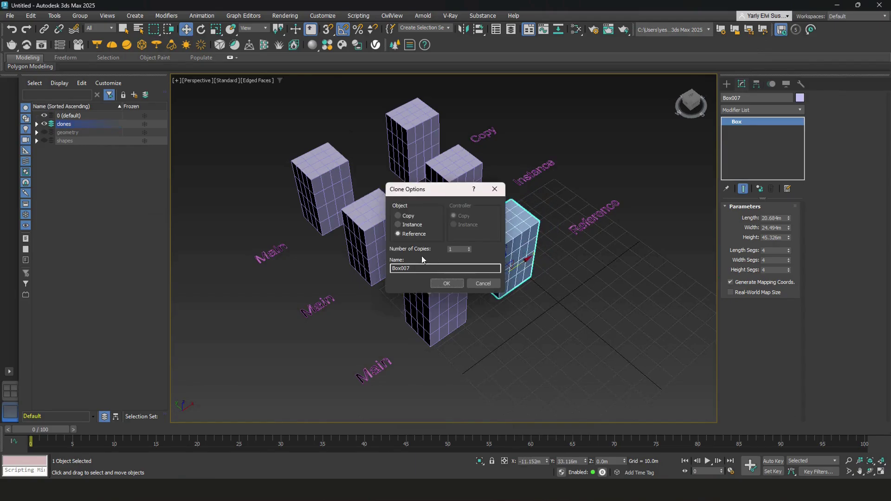
pyautogui.click(446, 283)
pyautogui.click(537, 315)
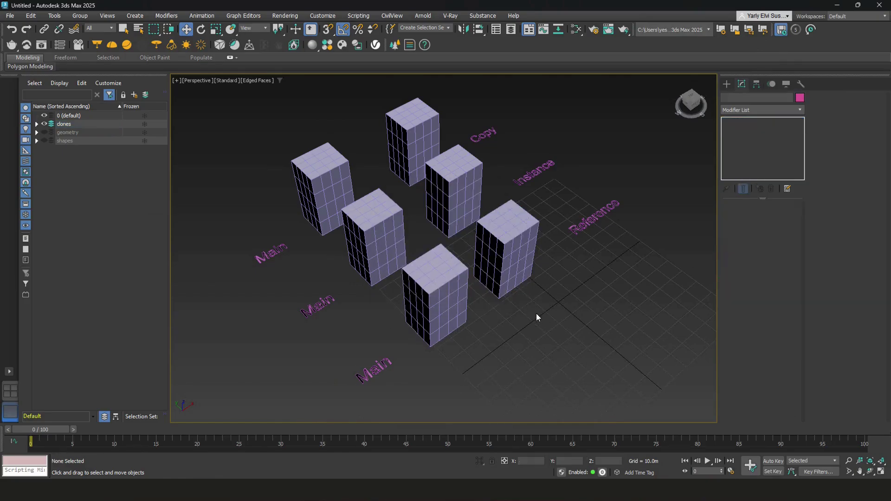
pyautogui.moveTo(629, 112); pyautogui.dragTo(431, 216)
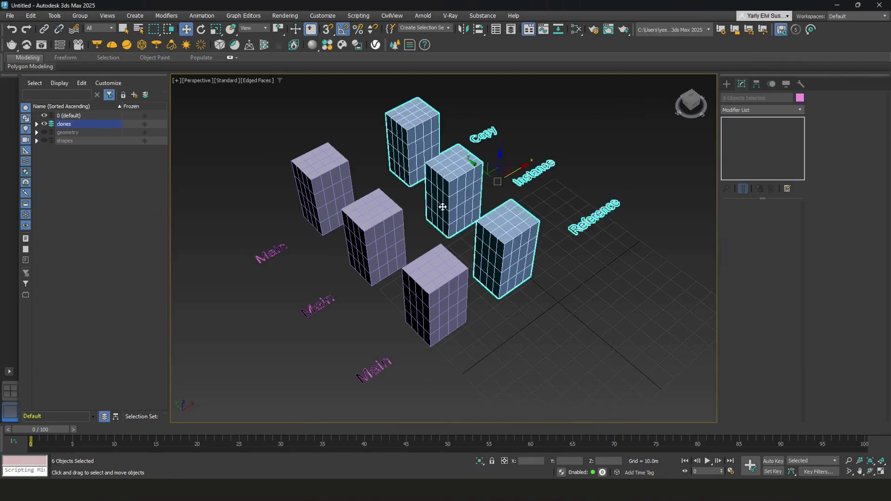
pyautogui.click(533, 138)
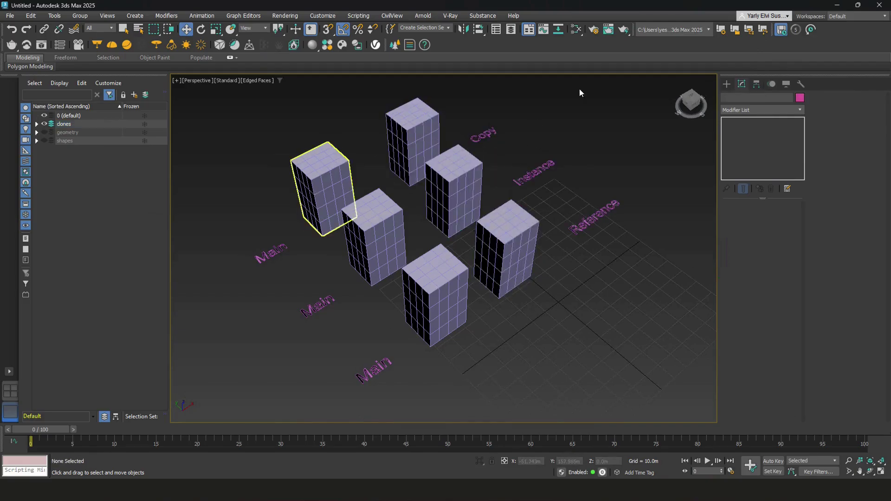
pyautogui.click(387, 138)
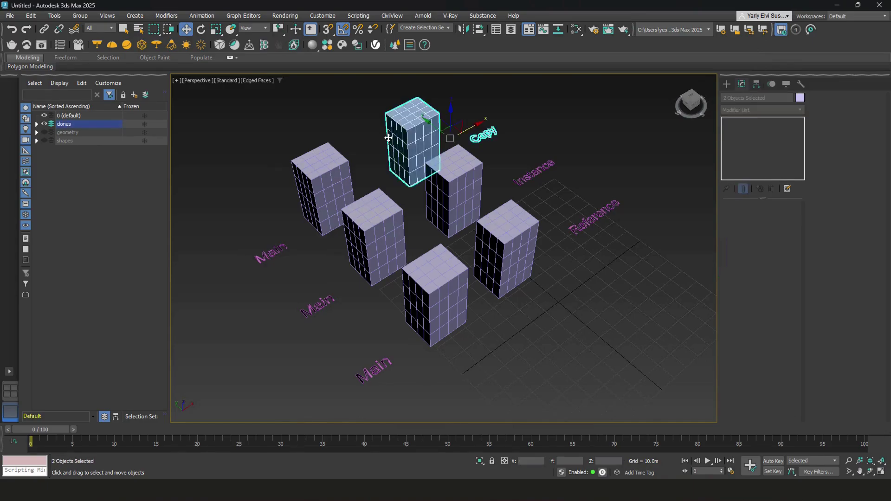
pyautogui.click(356, 129)
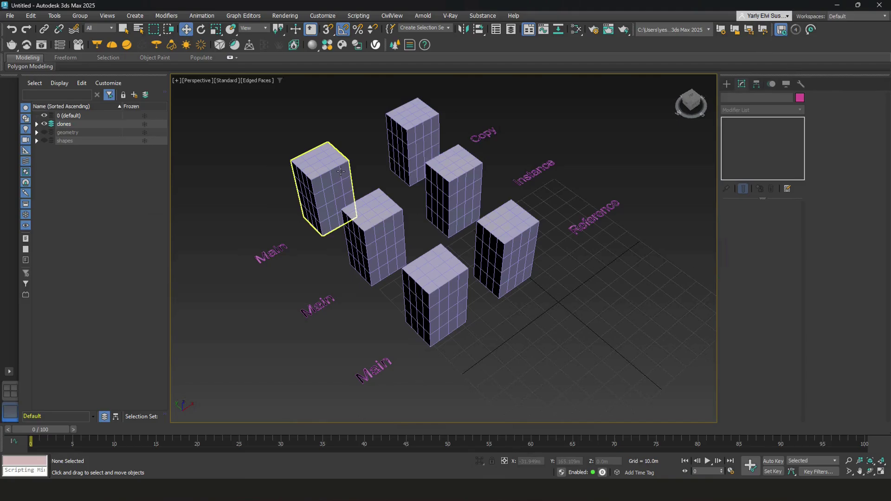
# Add a Bend modifier to the rearmost "Main" box and bend it slightly away from its copy.
pyautogui.click(339, 170)
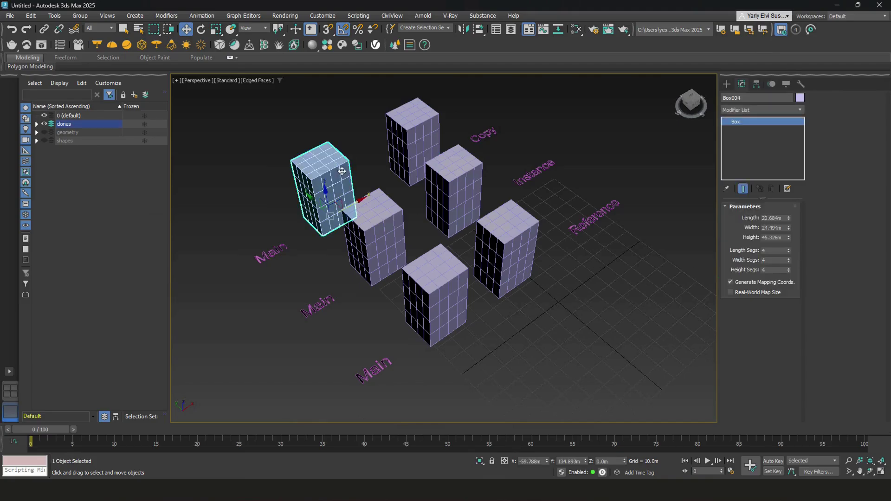
pyautogui.click(764, 109)
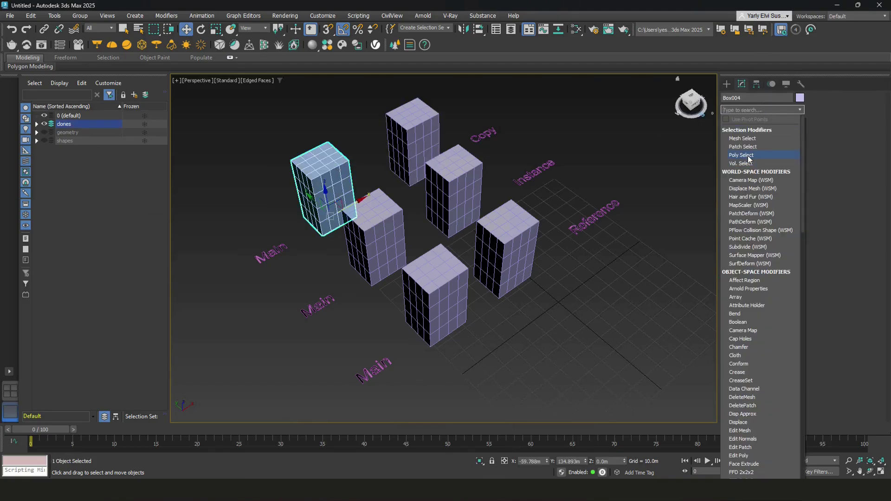
pyautogui.write('bend')
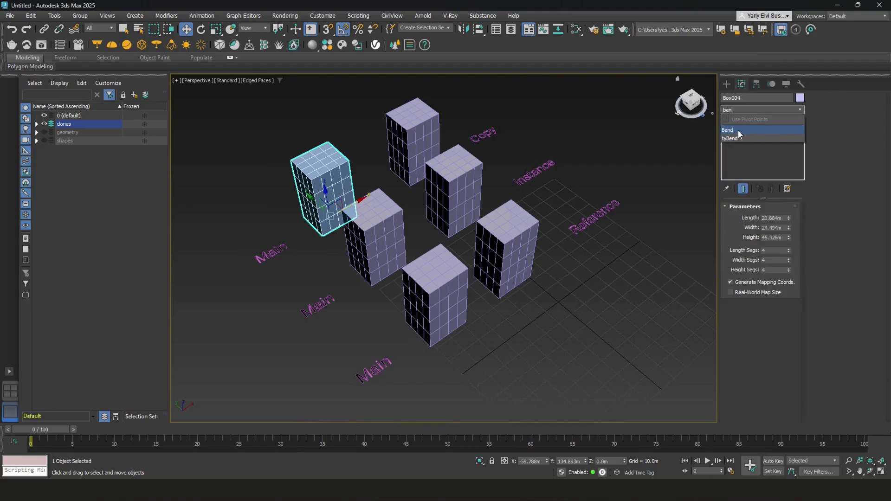
pyautogui.click(738, 130)
pyautogui.moveTo(781, 226)
pyautogui.mouseDown()
pyautogui.moveTo(780, 194)
pyautogui.moveTo(783, 253)
pyautogui.moveTo(783, 232)
pyautogui.mouseUp()
# Add a separate Bend modifier to the box beside the "Copy" label, bend it by about 13.5 degrees, and clear the selection.
pyautogui.click(418, 118)
pyautogui.click(754, 112)
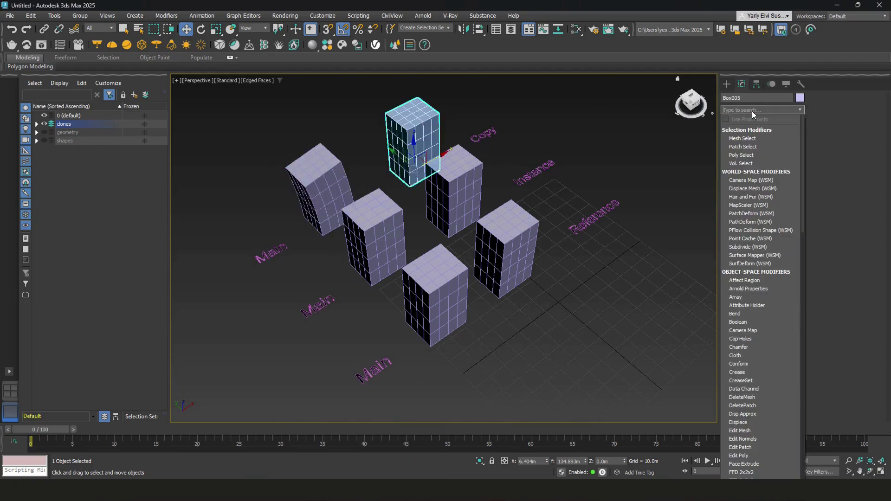
pyautogui.write('bend')
pyautogui.press('Return')
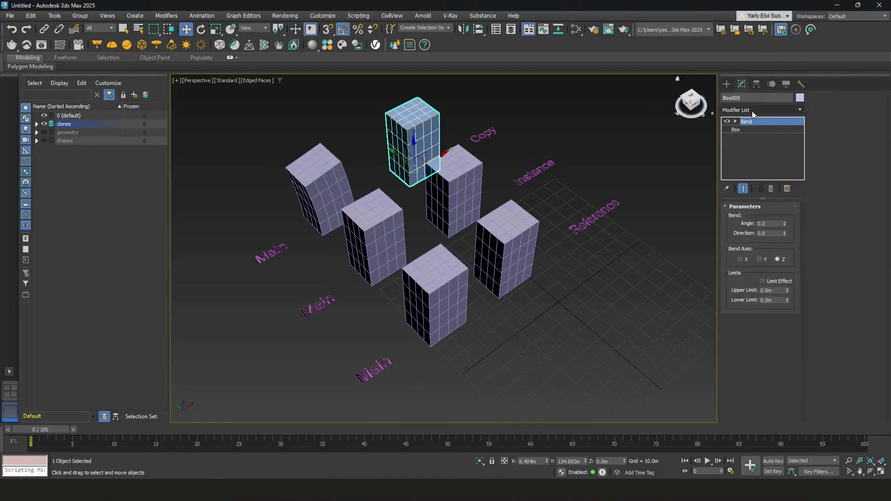
pyautogui.moveTo(783, 227)
pyautogui.mouseDown()
pyautogui.moveTo(783, 203)
pyautogui.moveTo(785, 244)
pyautogui.moveTo(791, 213)
pyautogui.mouseUp()
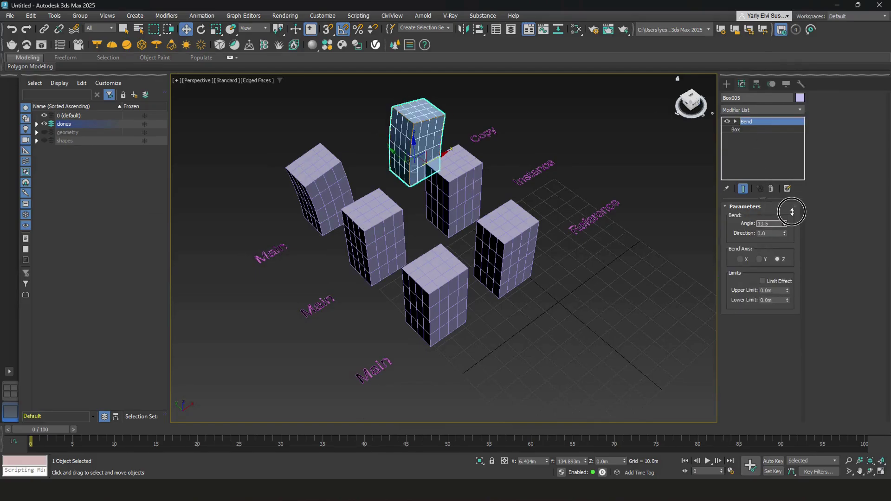
pyautogui.click(583, 171)
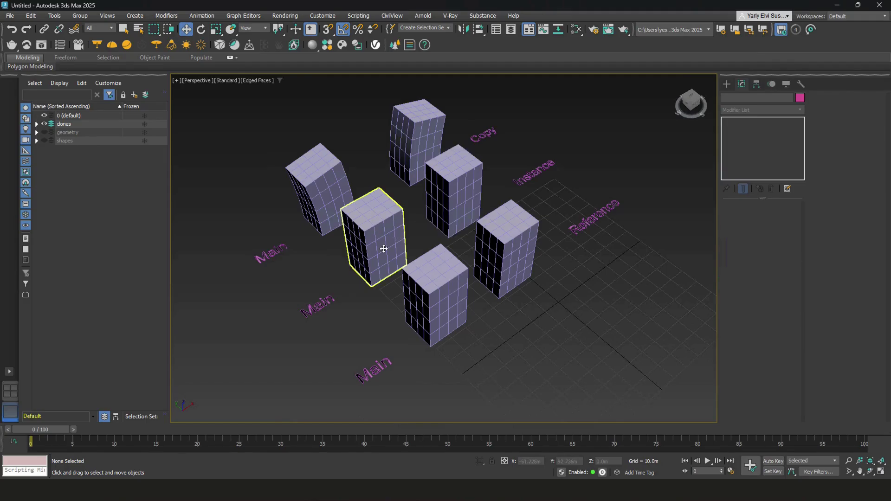
# Add a Bend modifier to the box beside the "Instance" label, bend it by 24 degrees, and clear the selection.
pyautogui.click(383, 249)
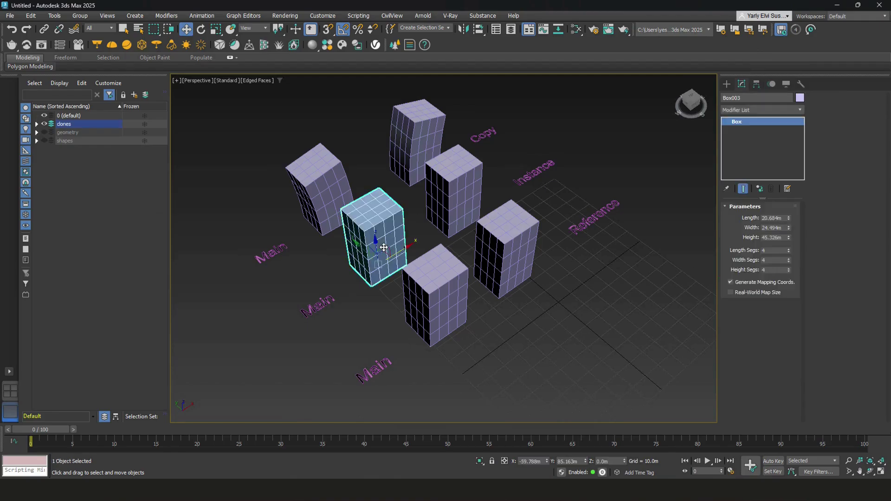
pyautogui.click(471, 188)
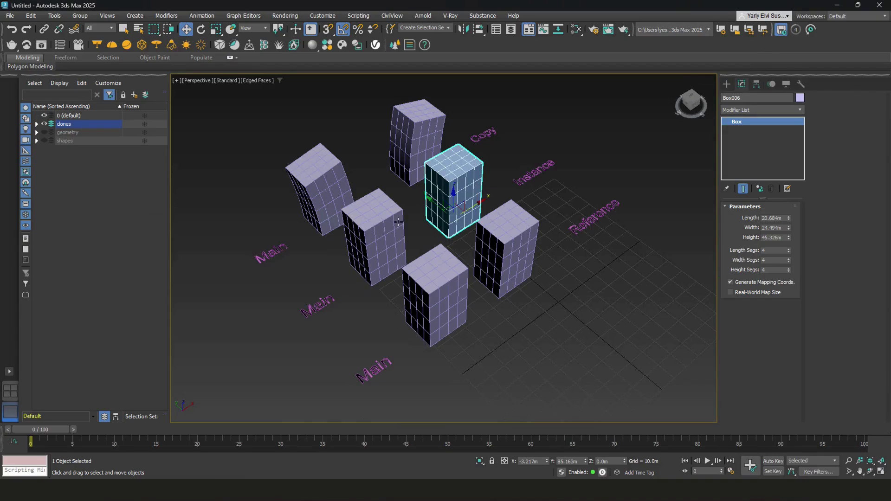
pyautogui.click(775, 109)
pyautogui.write('bne')
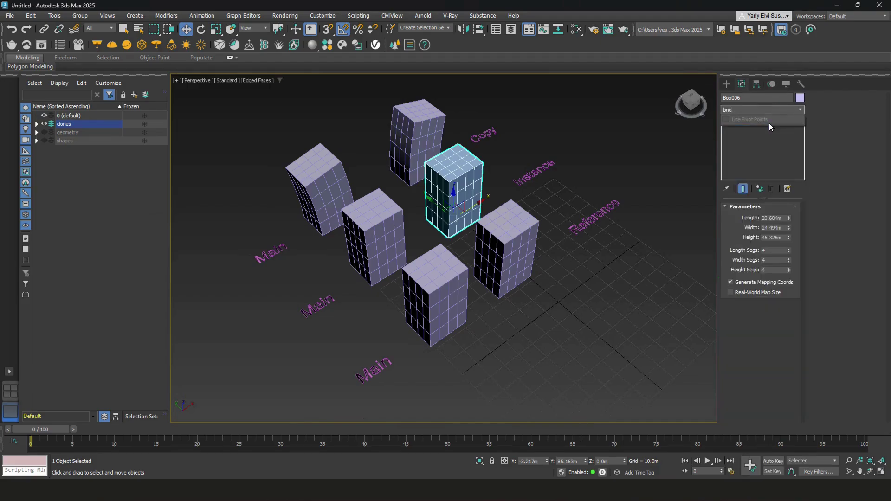
pyautogui.press('BackSpace')
pyautogui.press('BackSpace')
pyautogui.write('en')
pyautogui.press('Return')
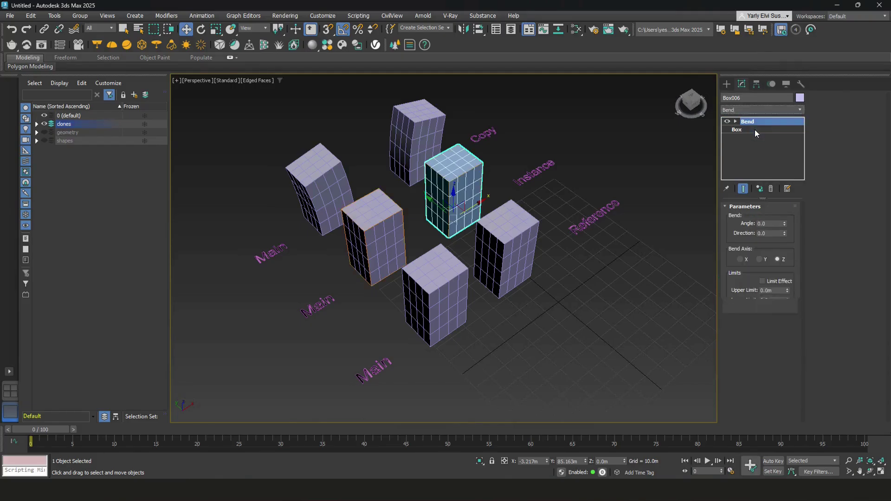
pyautogui.moveTo(784, 224); pyautogui.dragTo(790, 199)
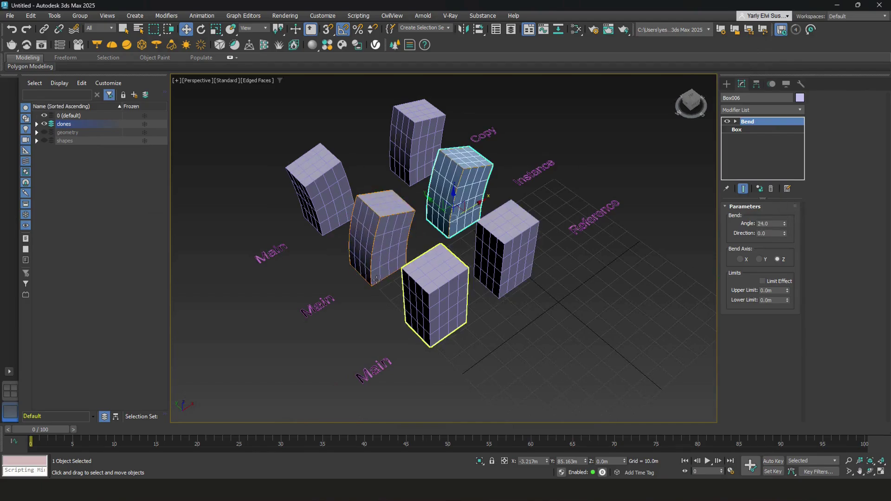
pyautogui.click(382, 307)
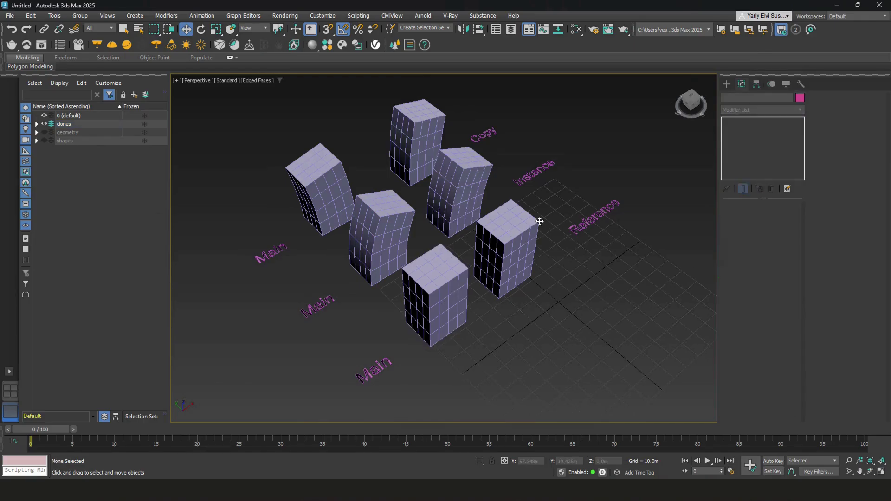
# Add a Bend modifier to the front "Main" box with an angle of about -32.5 degrees, and clear the selection.
pyautogui.moveTo(537, 223); pyautogui.dragTo(538, 289)
pyautogui.click(541, 286)
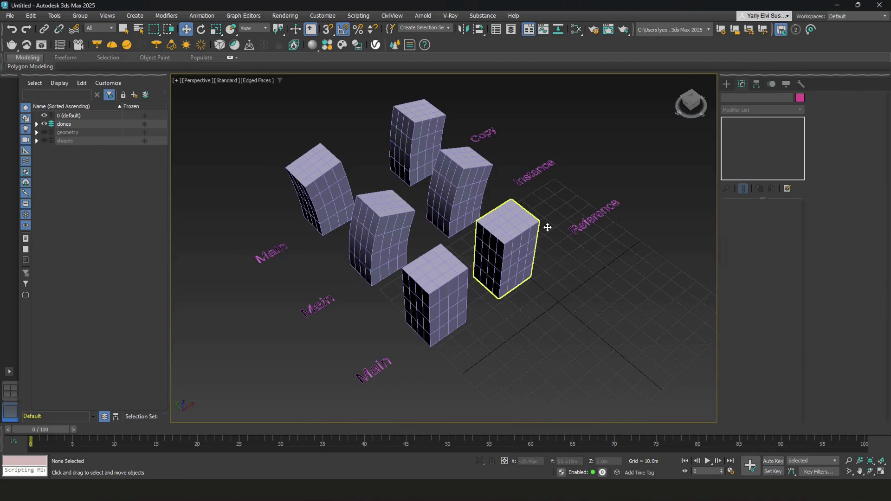
pyautogui.click(435, 297)
pyautogui.click(758, 107)
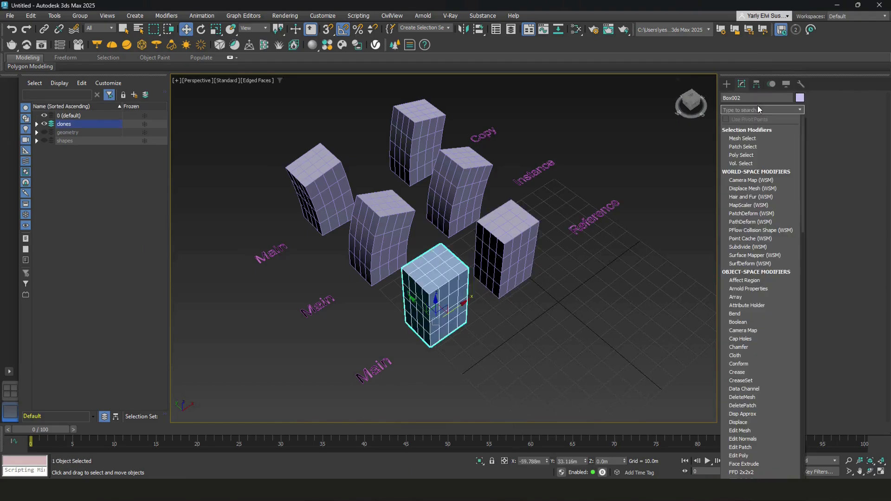
pyautogui.write('bend')
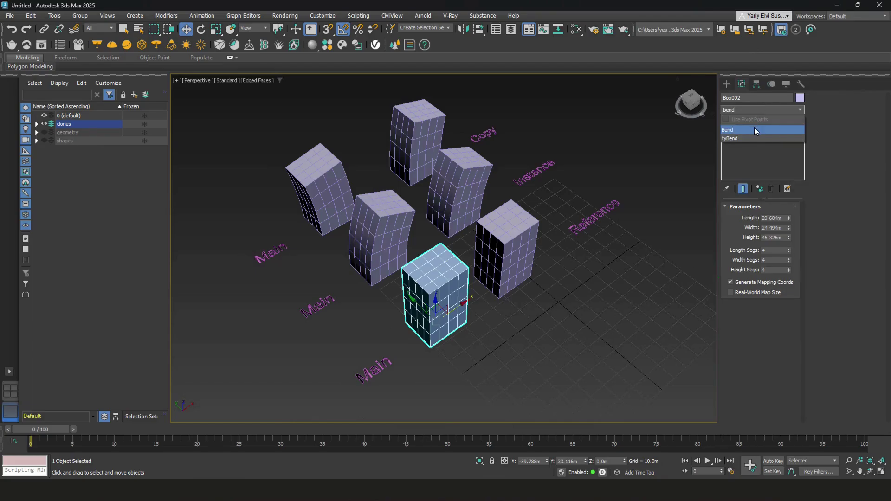
pyautogui.click(754, 130)
pyautogui.moveTo(784, 224); pyautogui.dragTo(777, 252)
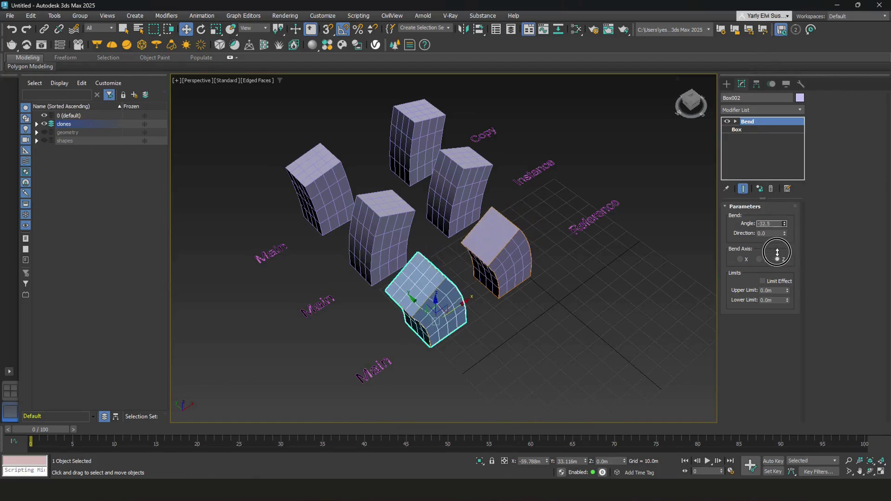
pyautogui.click(627, 248)
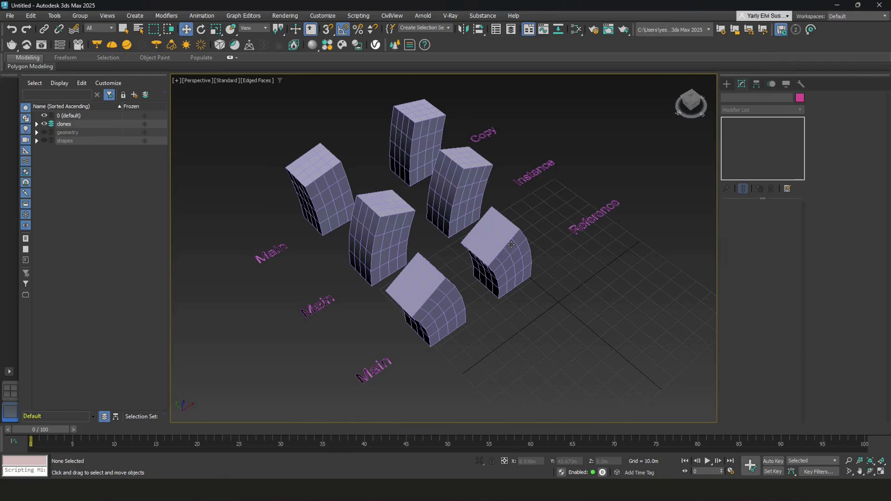
# Add another Bend modifier to the box beside the "Reference" label, with angle 65.5 and direction 21, and clear the selection.
pyautogui.click(510, 244)
pyautogui.click(771, 111)
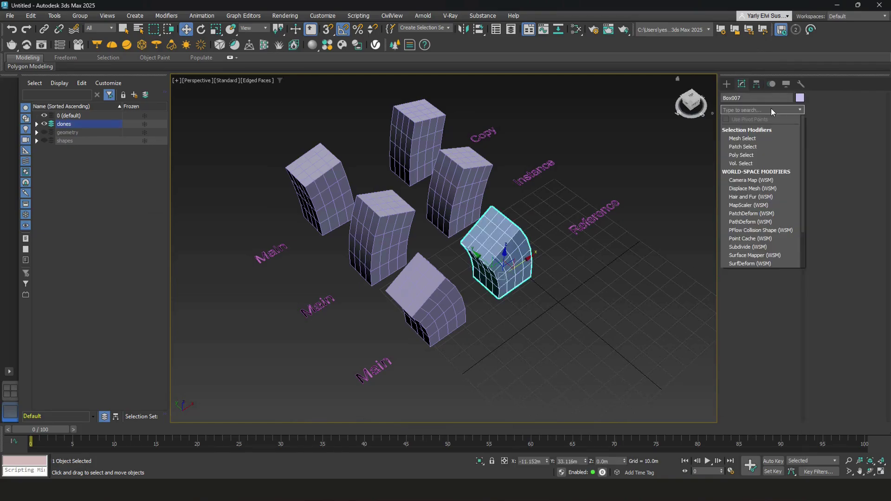
pyautogui.write('bend')
pyautogui.press('Return')
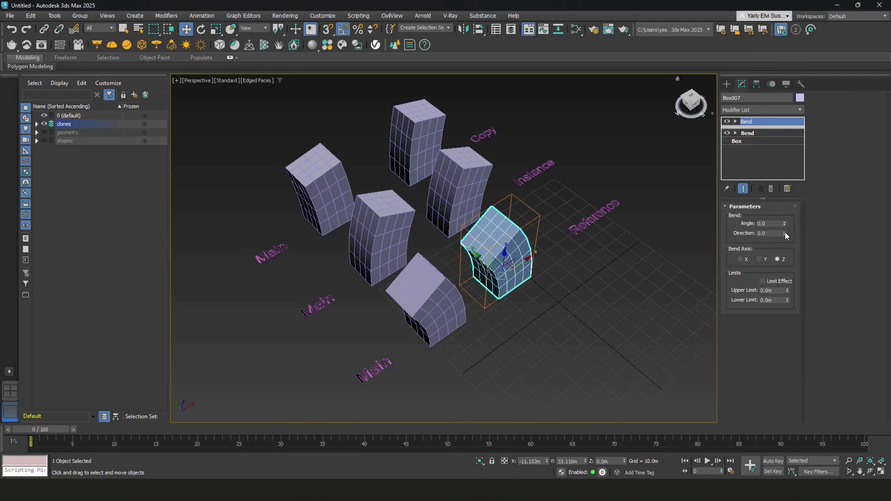
pyautogui.moveTo(784, 232); pyautogui.dragTo(782, 163)
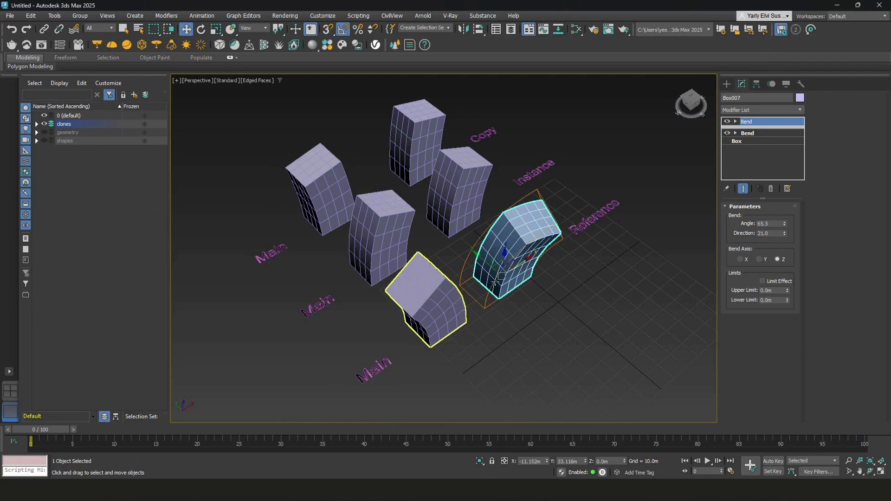
pyautogui.click(663, 196)
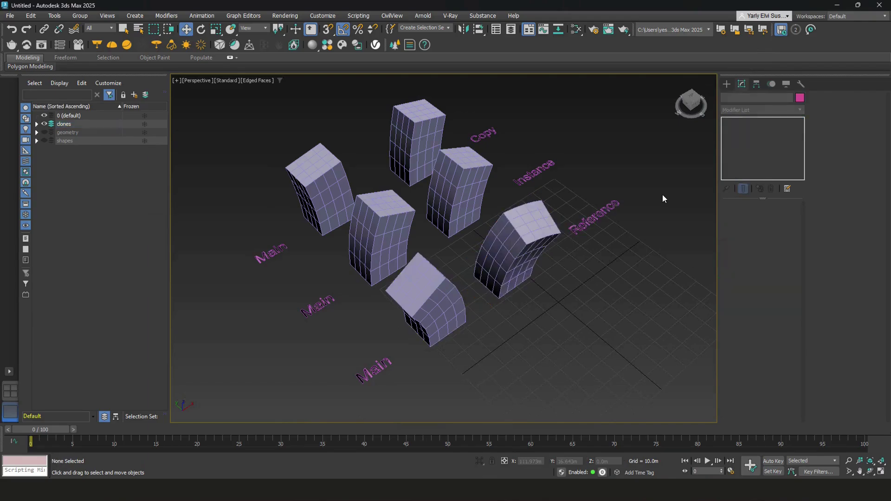